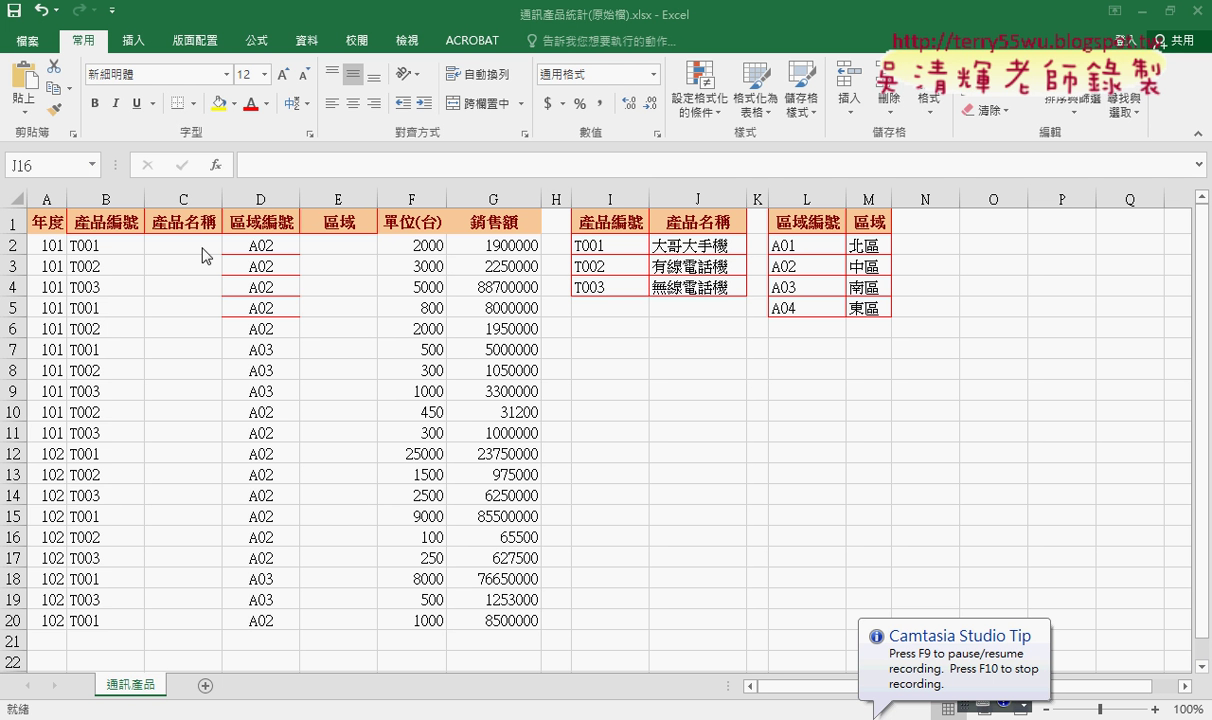
Change D2's region code to A01 and fill it down through D5.
left_click(180, 199)
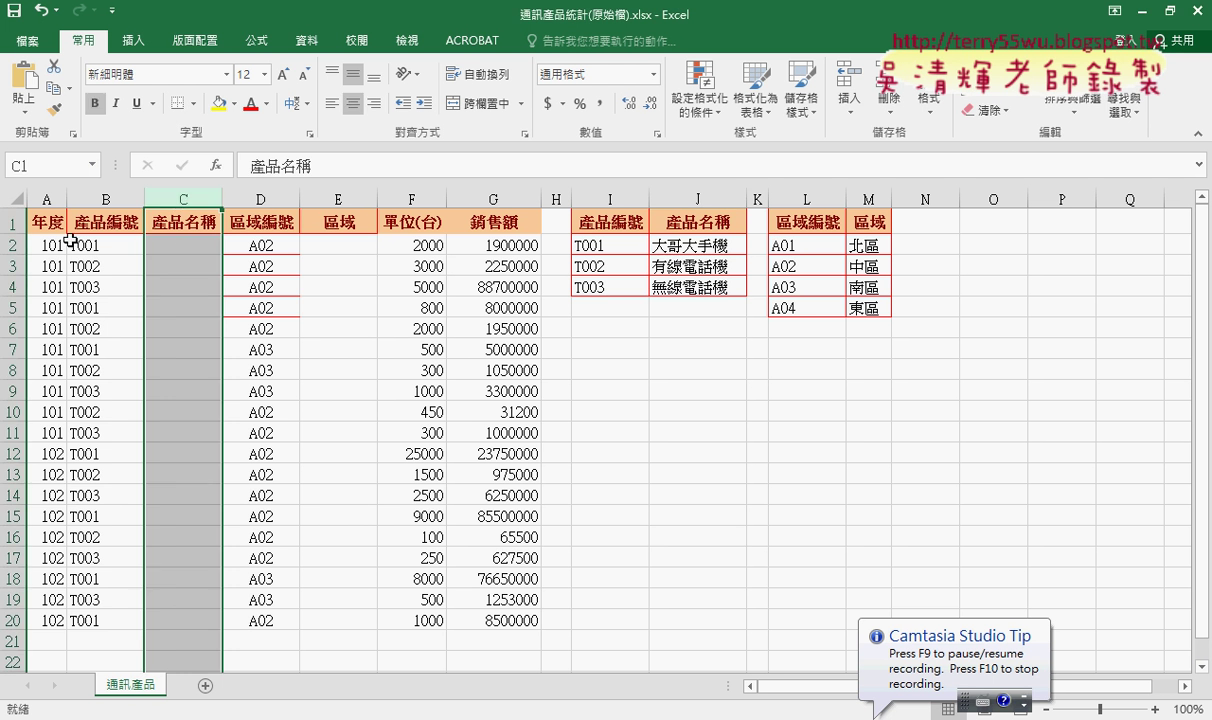
left_click(338, 199)
left_click_drag(261, 245, 245, 617)
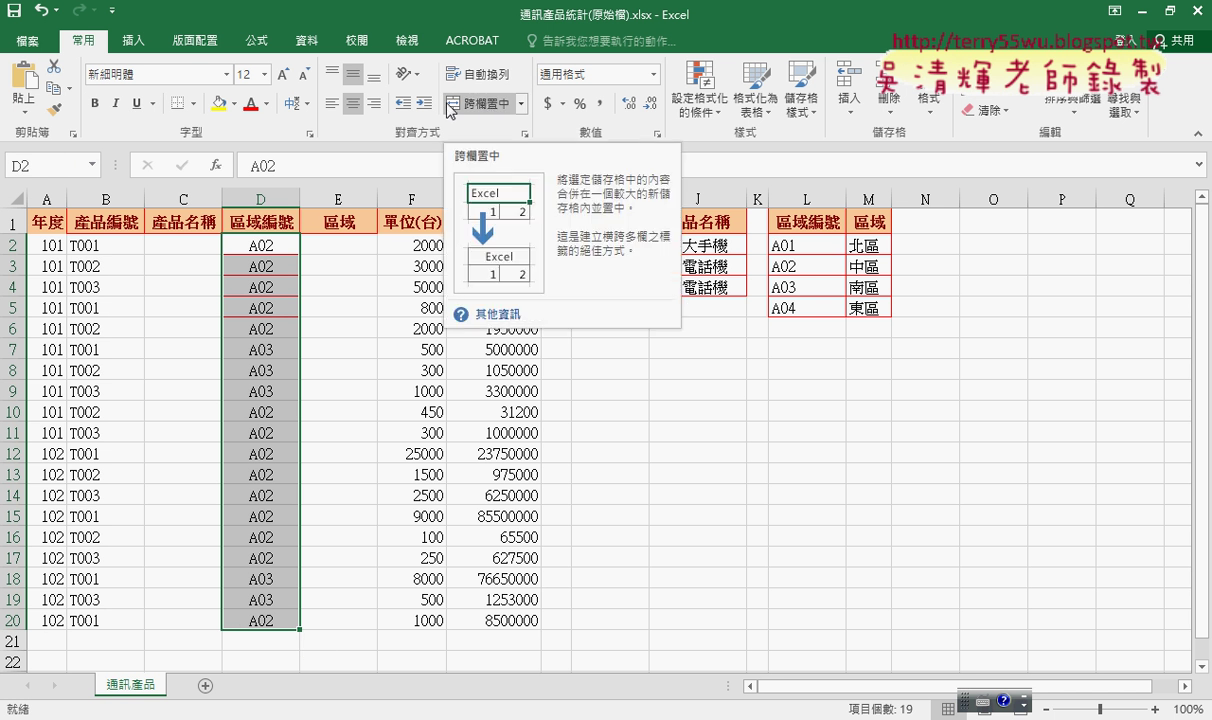
left_click(265, 245)
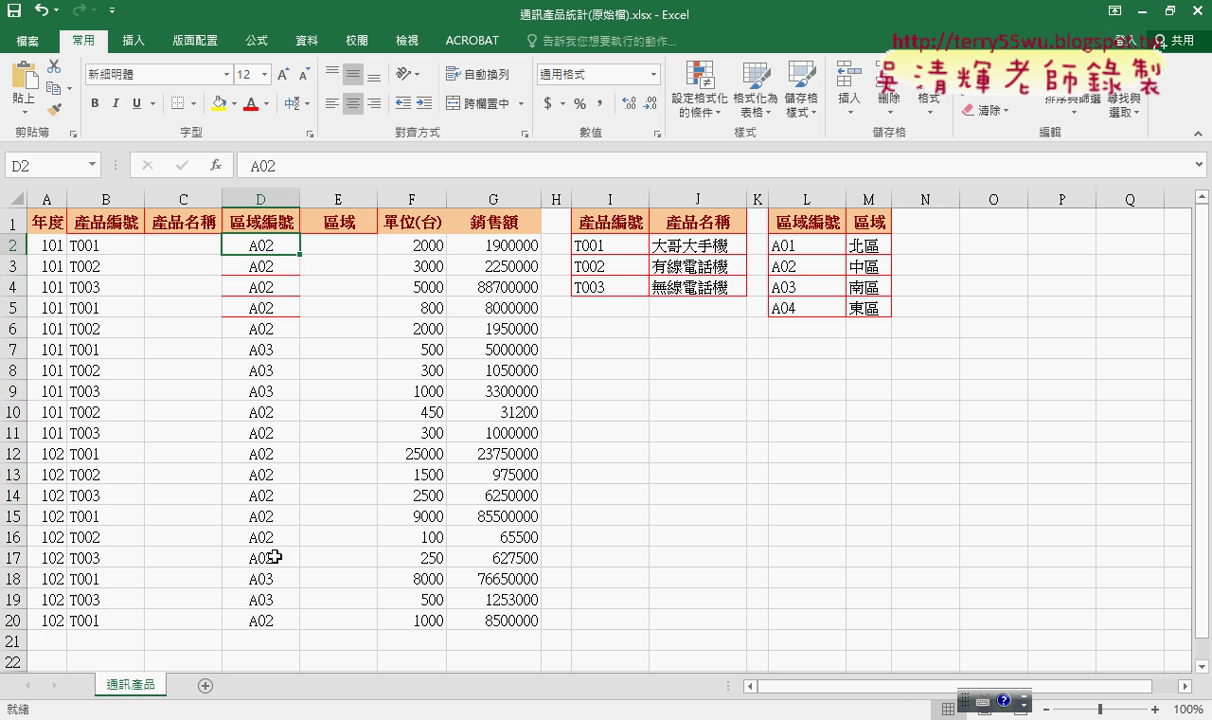
double_click(274, 245)
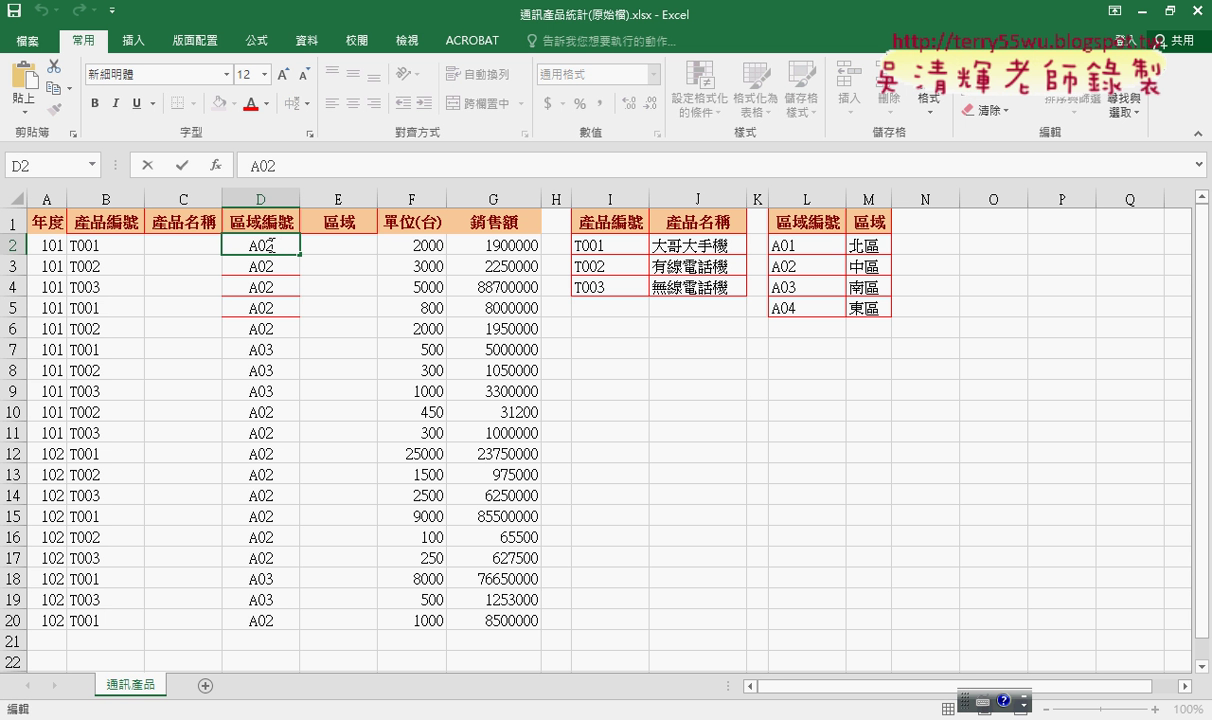
type("1")
key("ctrl+Return")
left_click_drag(300, 255, 294, 310)
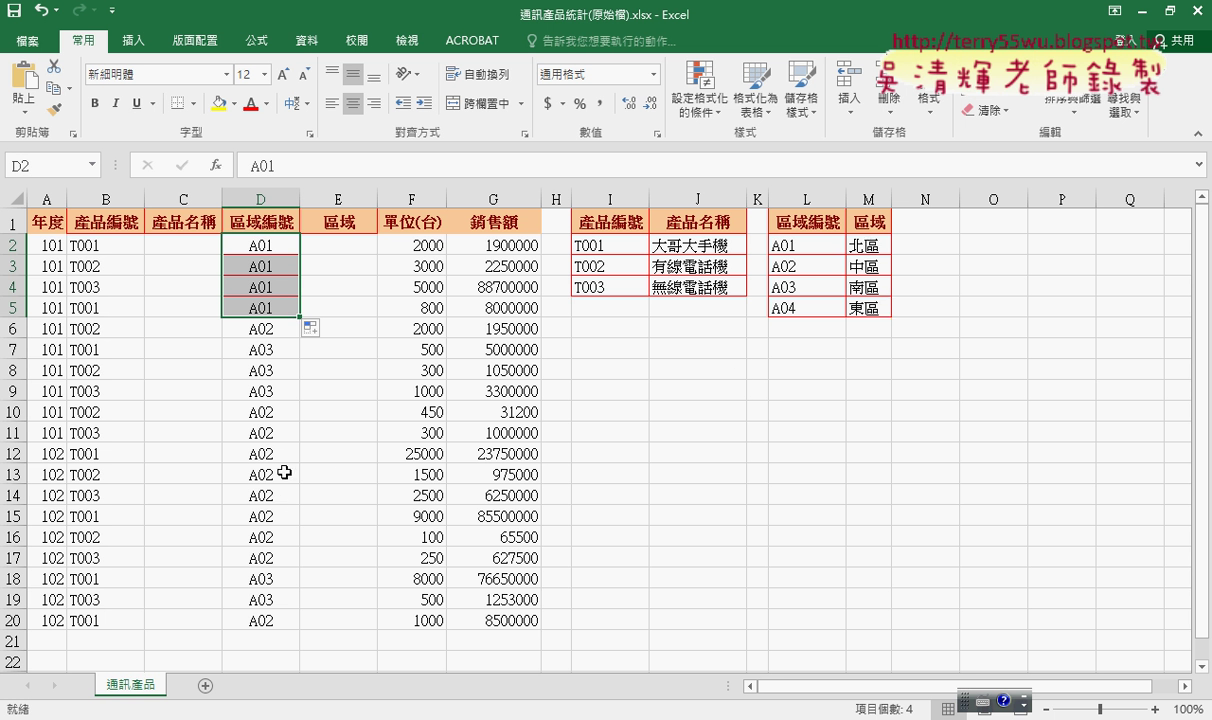
Change D11's region code to A04 and fill it down through D14.
mouse_move(275, 416)
left_mouse_down()
mouse_move(273, 476)
mouse_move(270, 433)
mouse_move(283, 433)
left_mouse_up()
double_click(270, 433)
type("4")
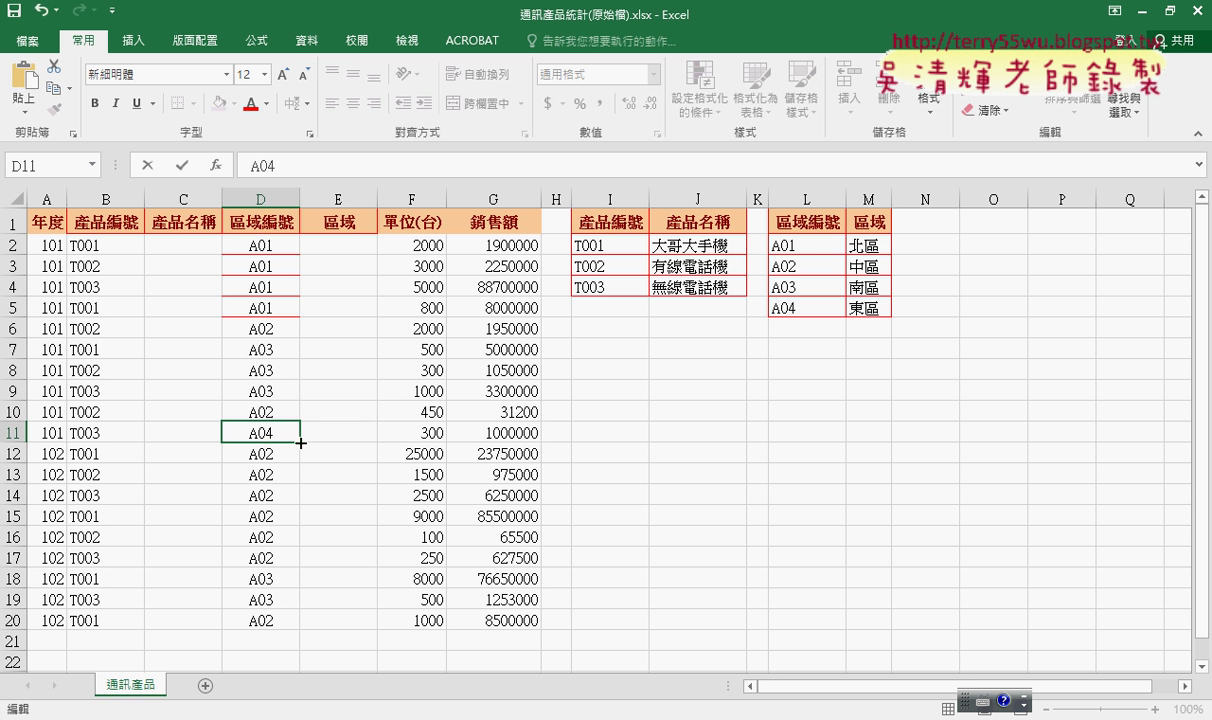
left_click_drag(299, 441, 304, 501)
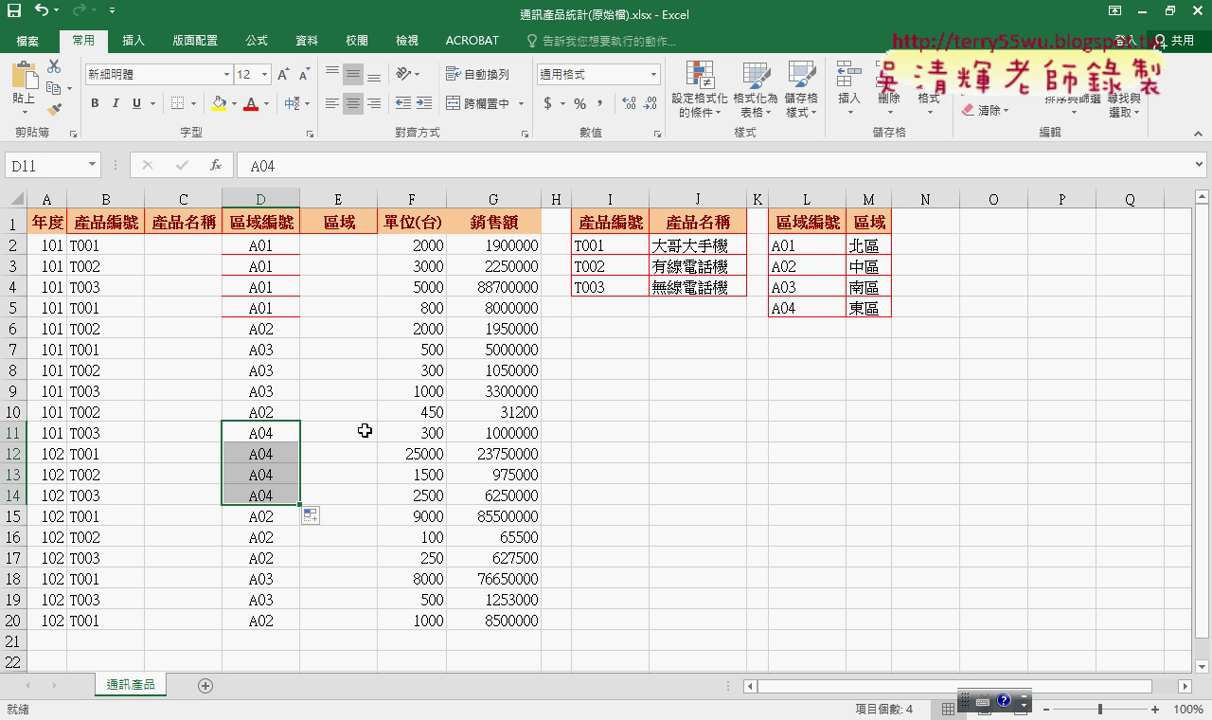
left_click(349, 579)
left_click(172, 244)
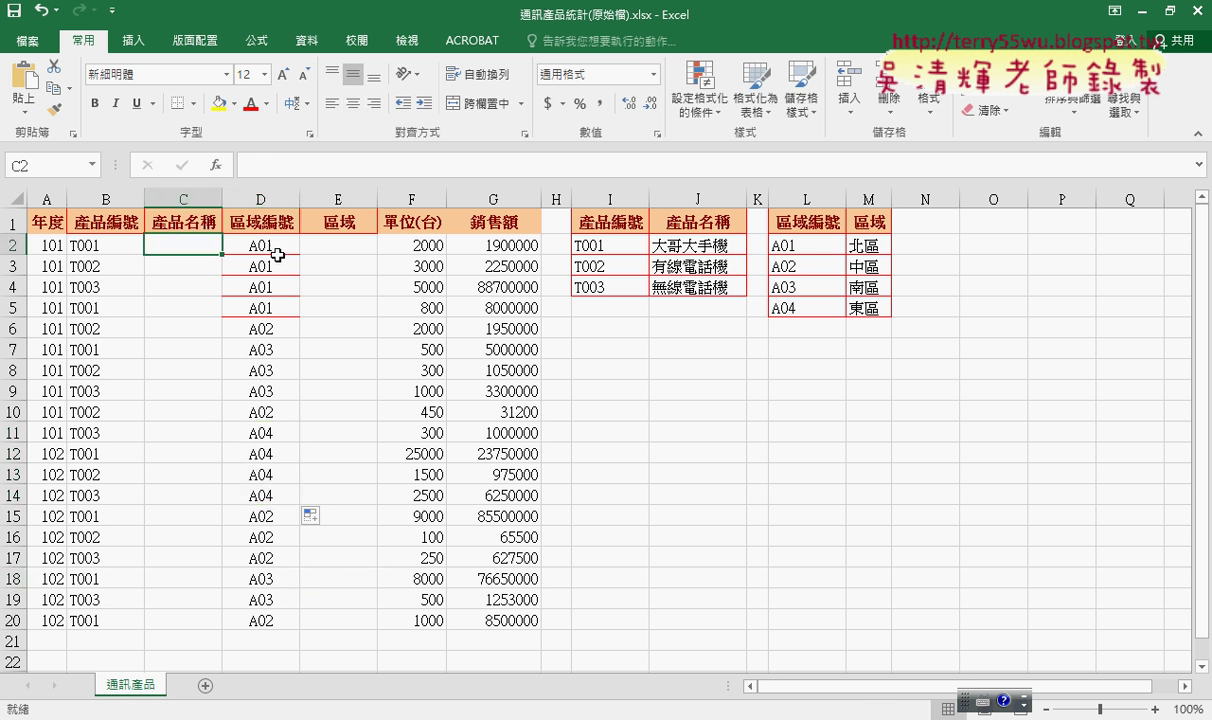
Copy the product names 大哥大手機 and 有線電話機 from J2:J3 into C2:C3.
left_click(110, 248)
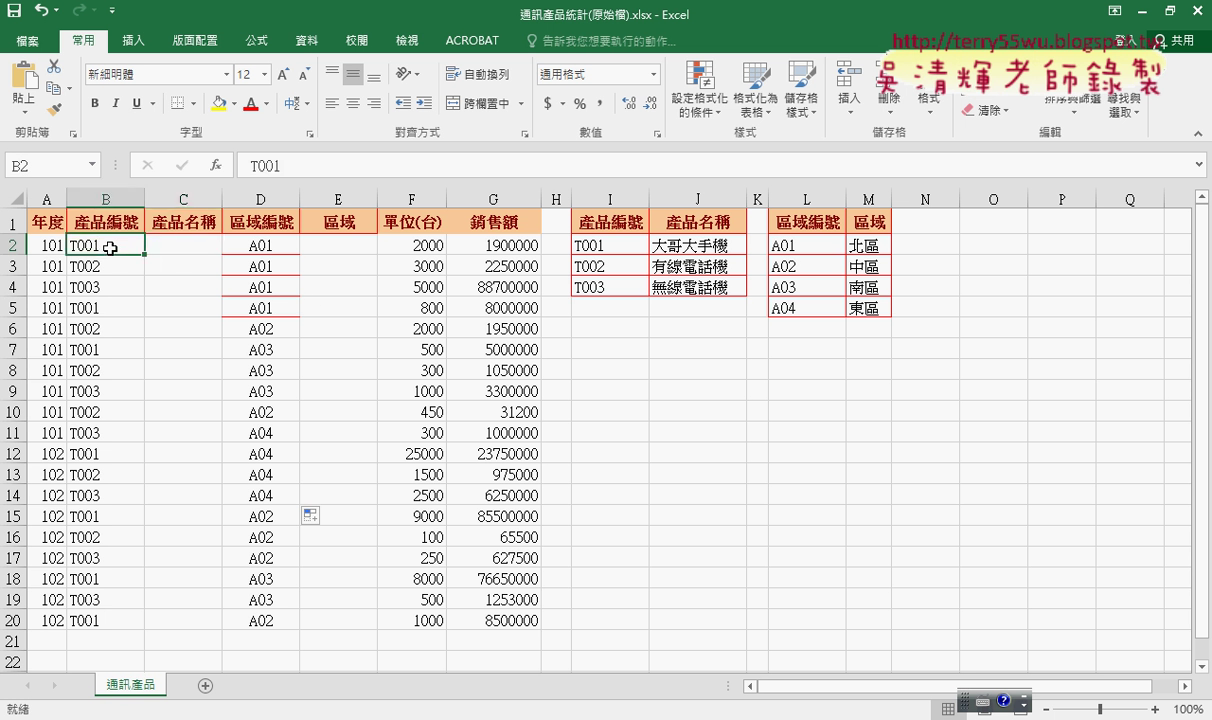
left_click(707, 246)
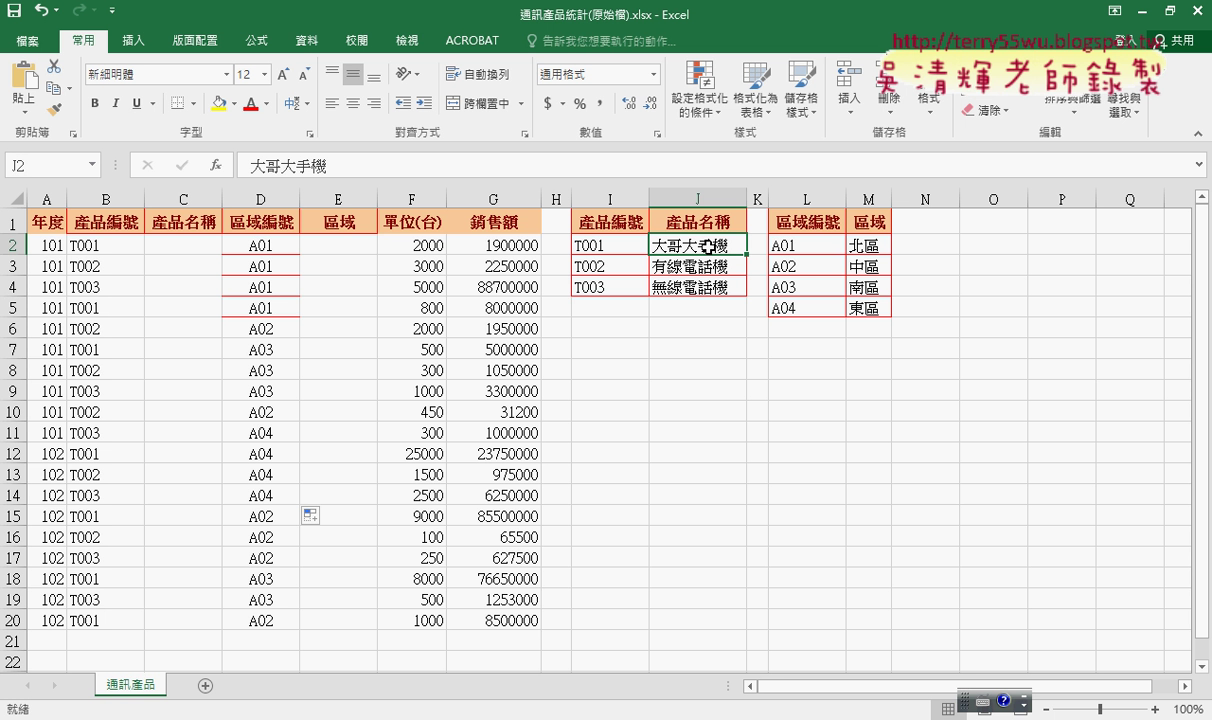
key("ctrl+c")
left_click(184, 246)
key("ctrl+v")
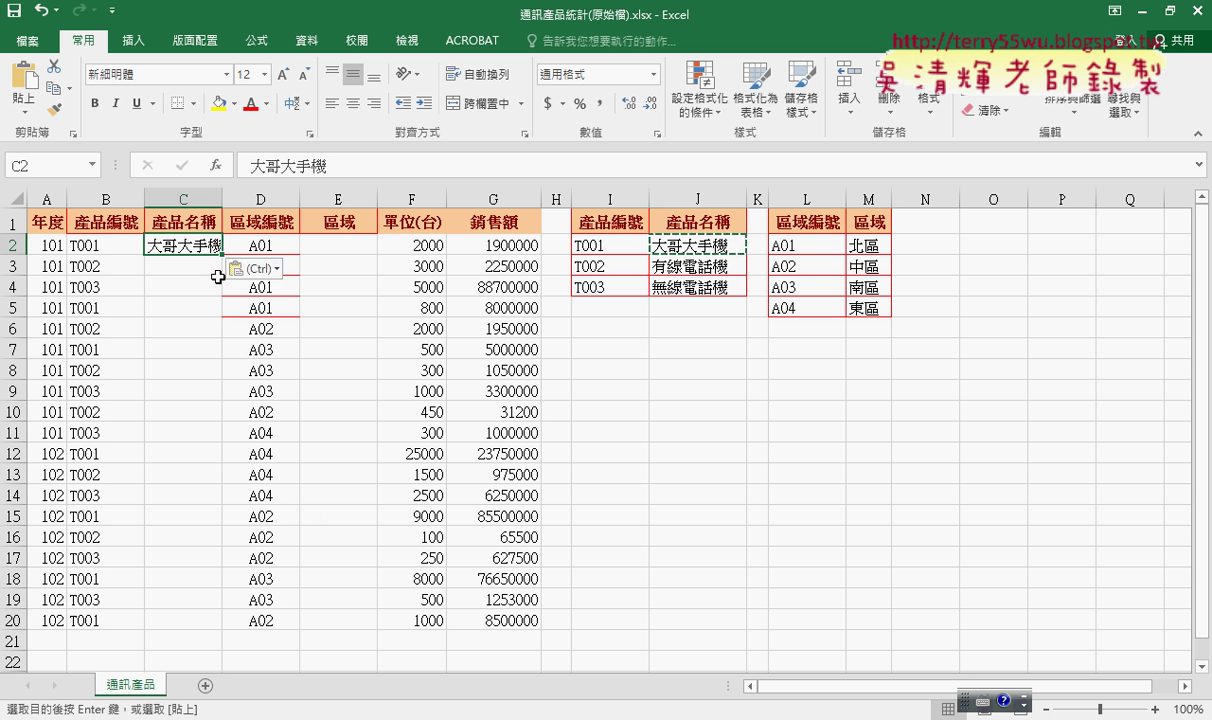
left_click(660, 264)
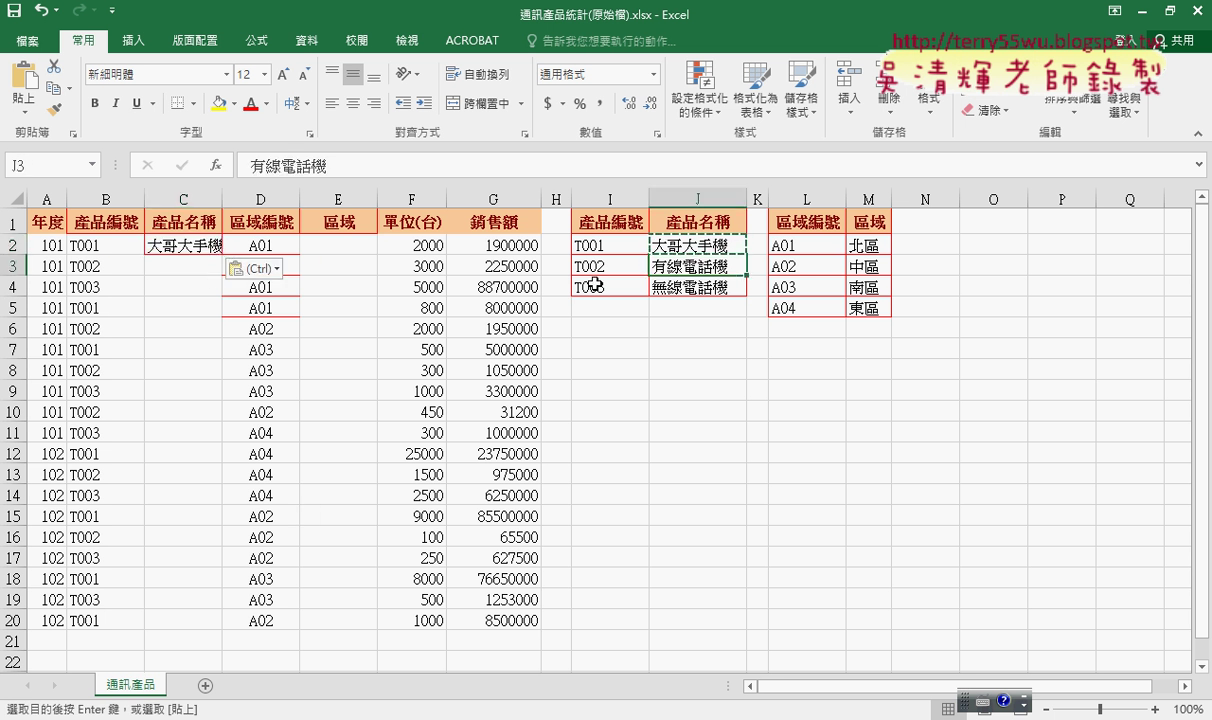
key("ctrl+c")
left_click(184, 266)
key("ctrl+v")
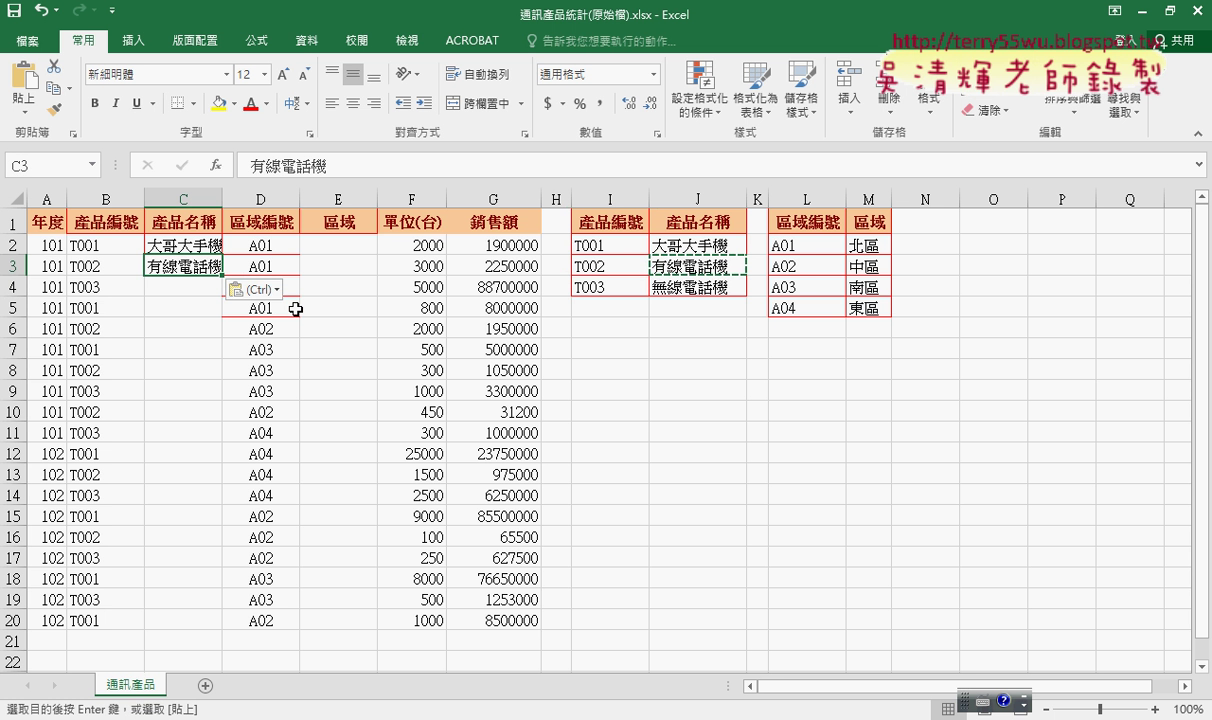
Autofit column C to the pasted names, then clear C2:C3.
double_click(222, 197)
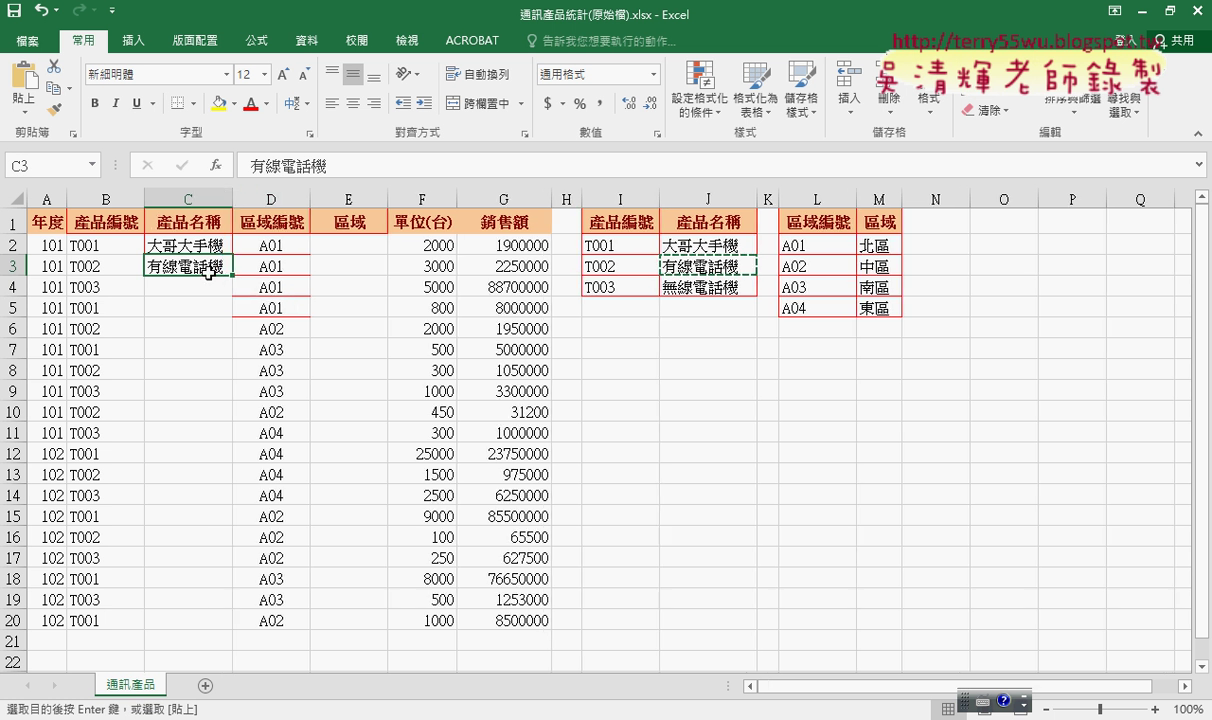
left_click_drag(205, 244, 229, 258)
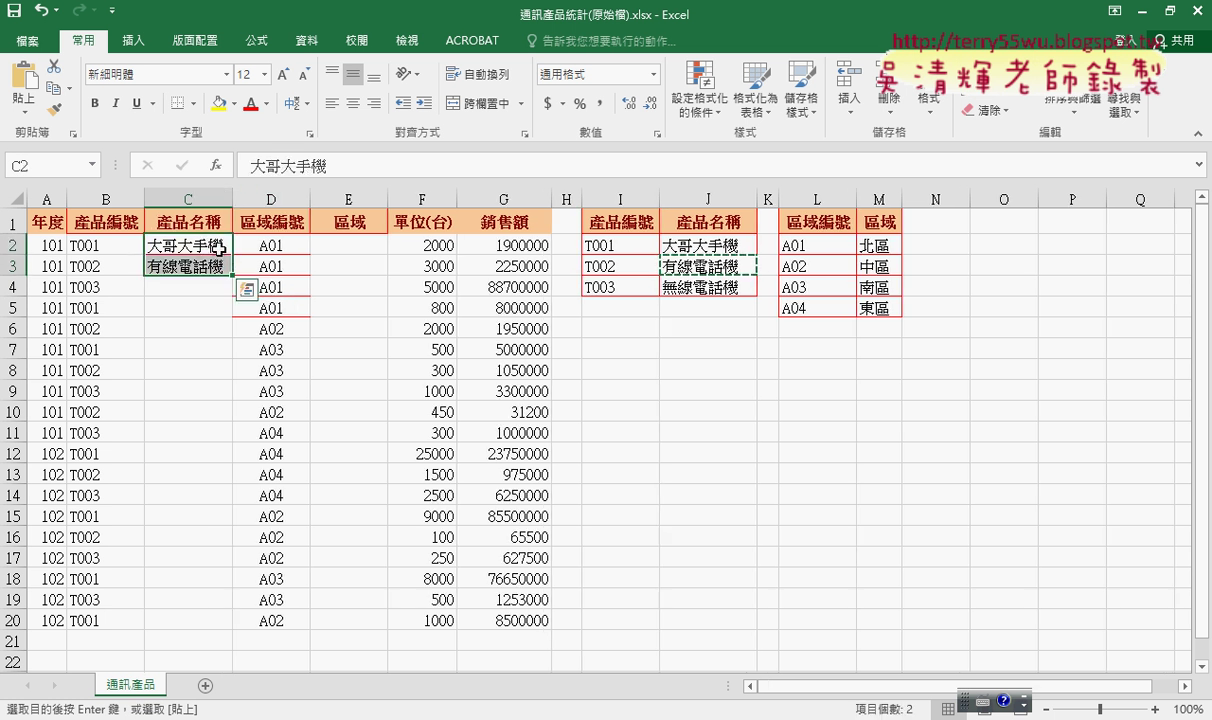
left_click(216, 245)
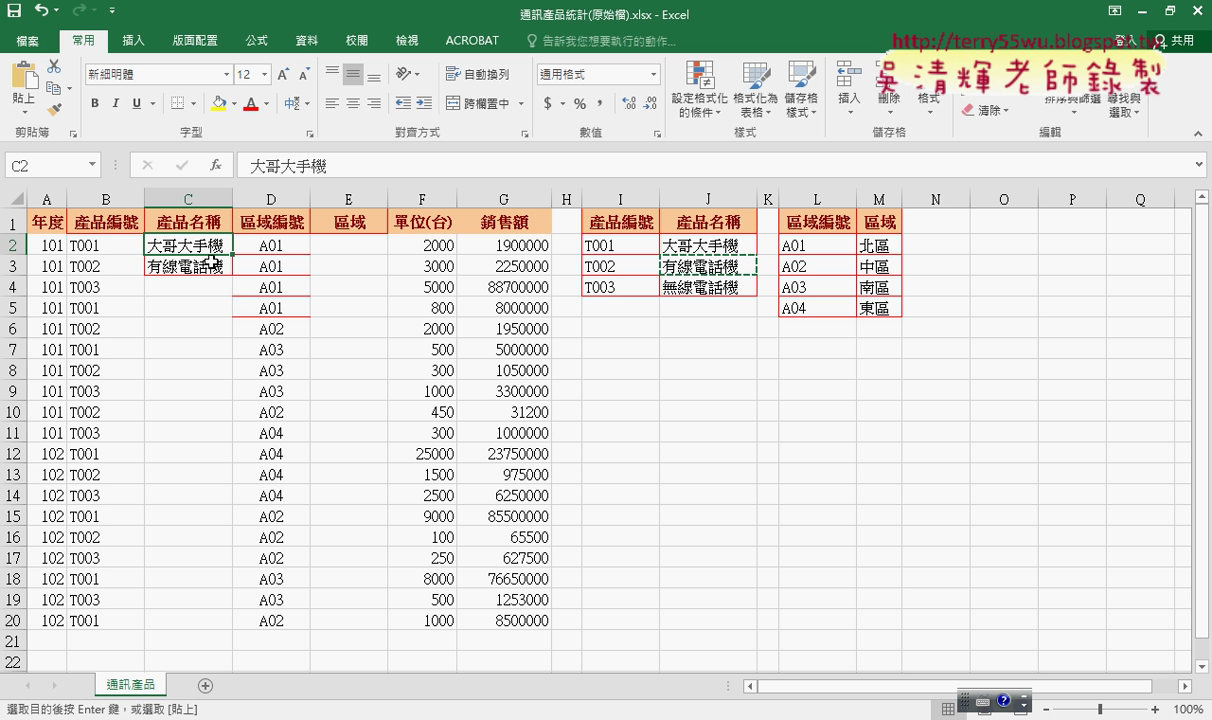
left_click_drag(203, 240, 213, 265)
key("Delete")
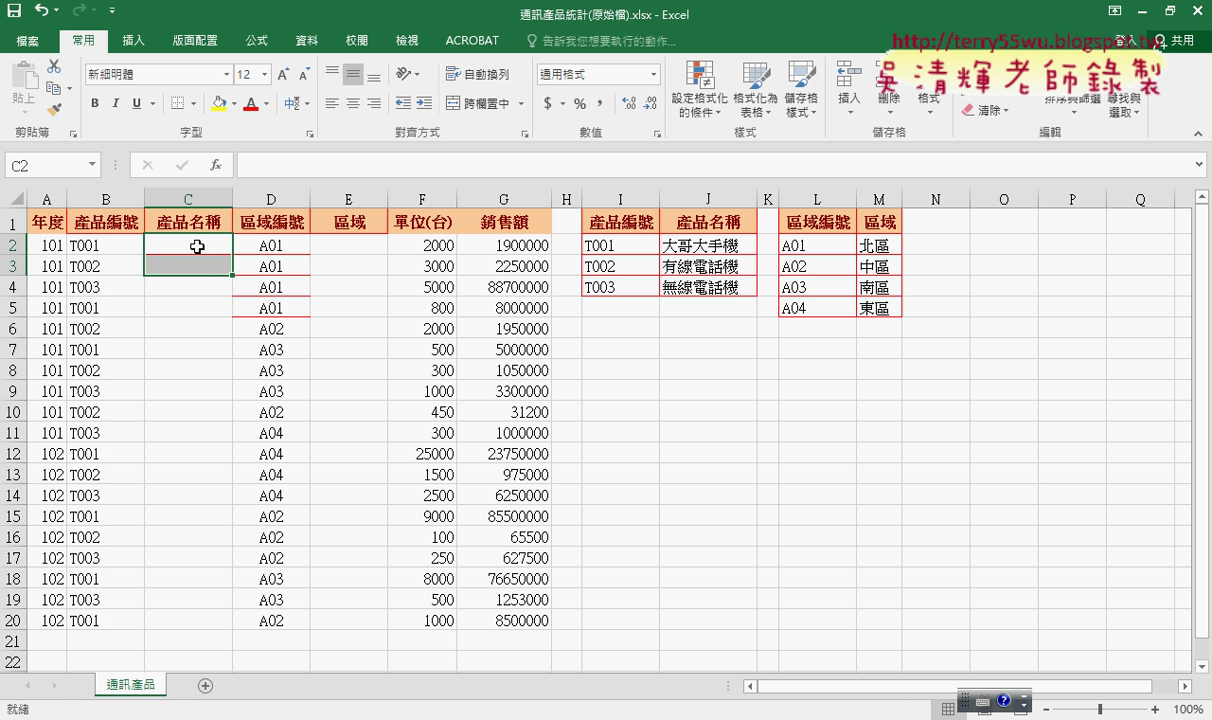
Insert a VLOOKUP into C2 from the Lookup & Reference functions, moving its arguments dialog aside.
left_click(195, 242)
left_click(215, 165)
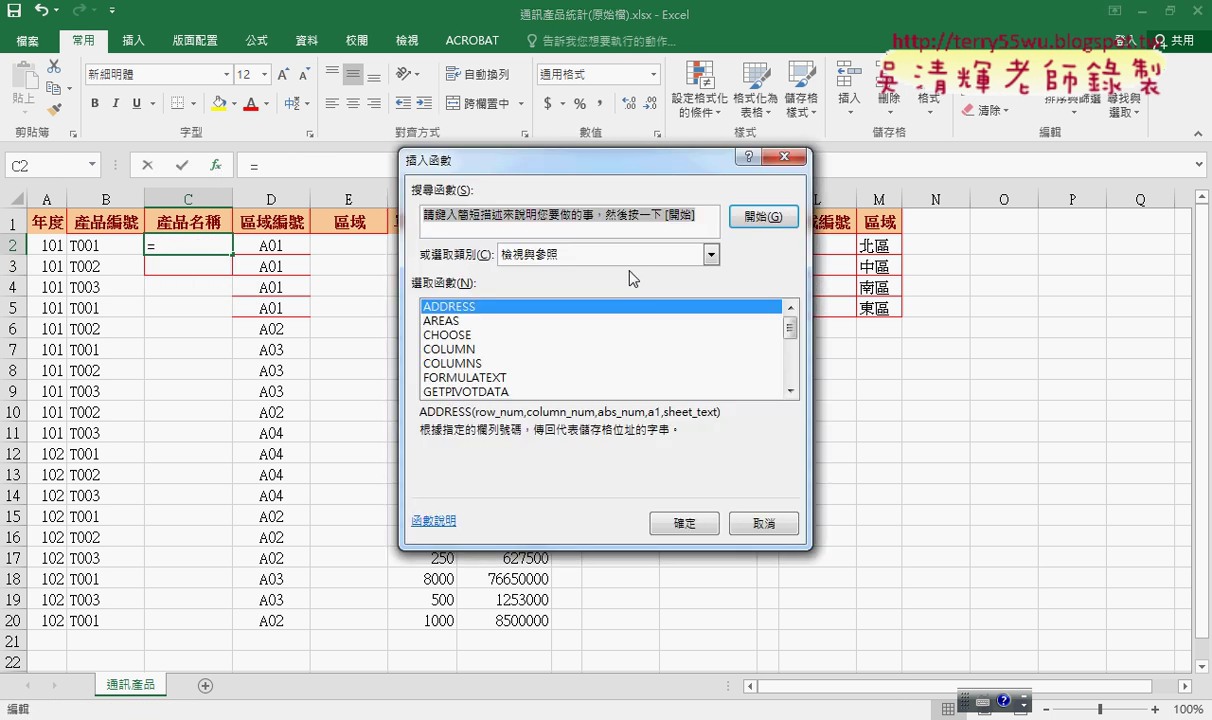
scroll(640, 345, "down", 5)
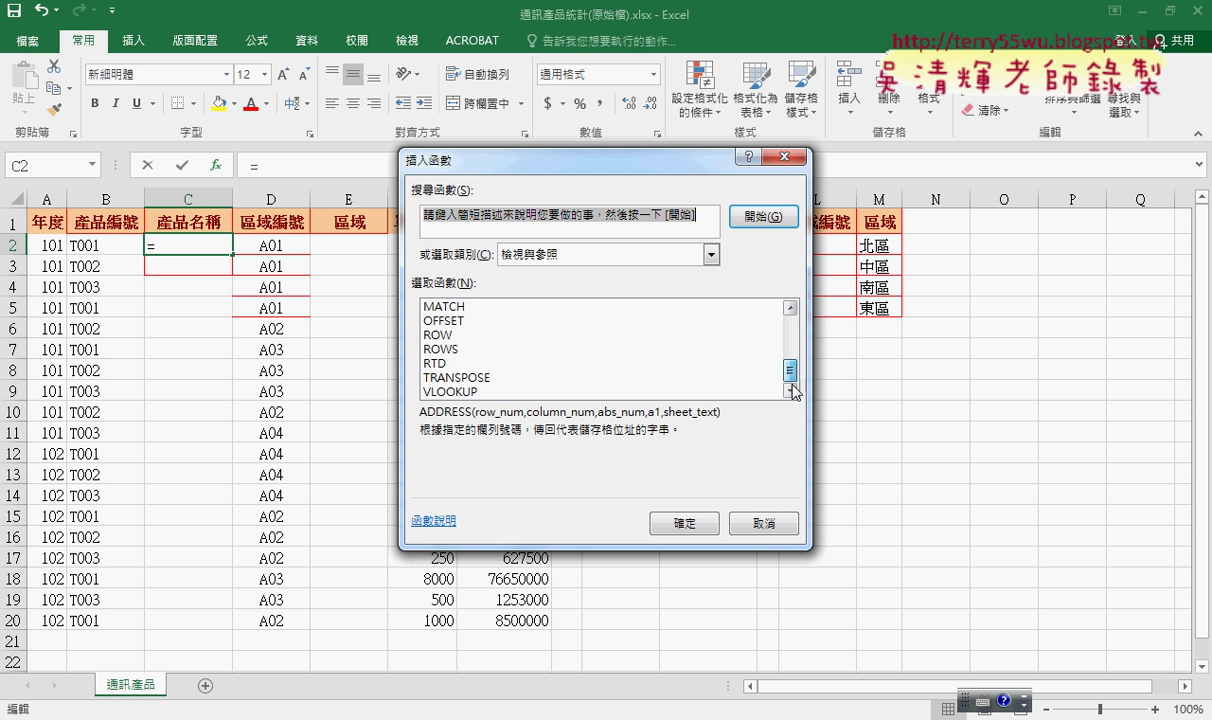
left_click(468, 392)
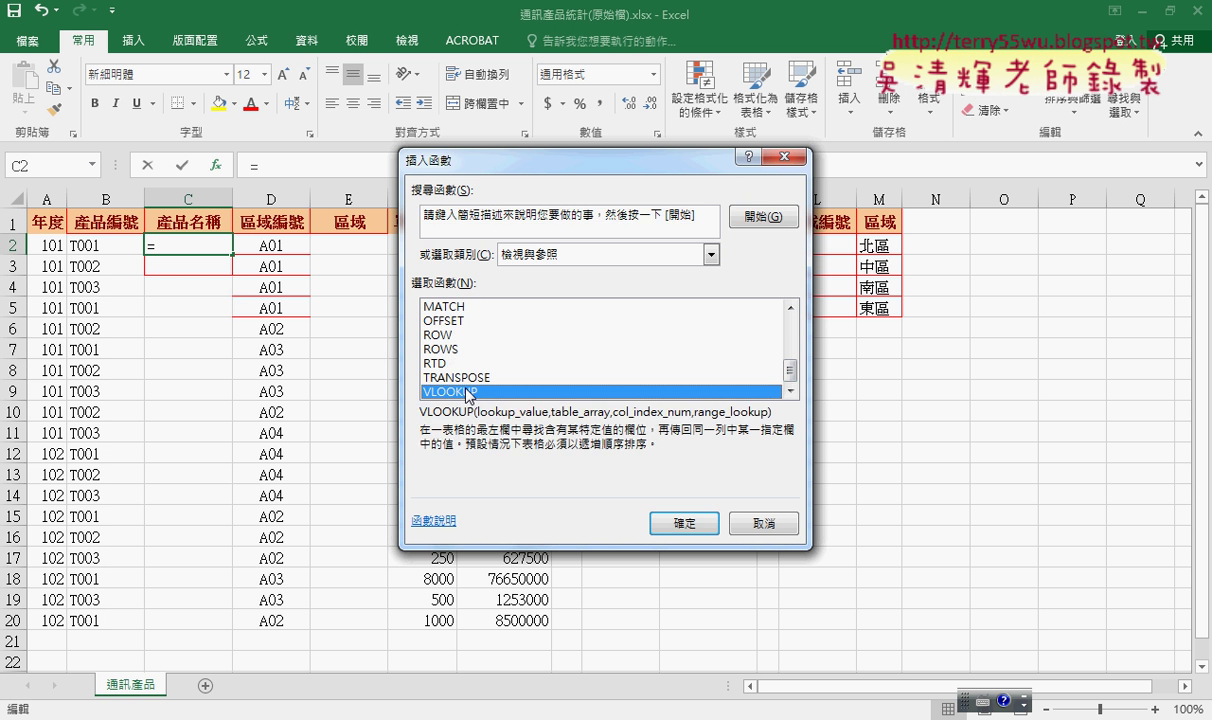
double_click(468, 392)
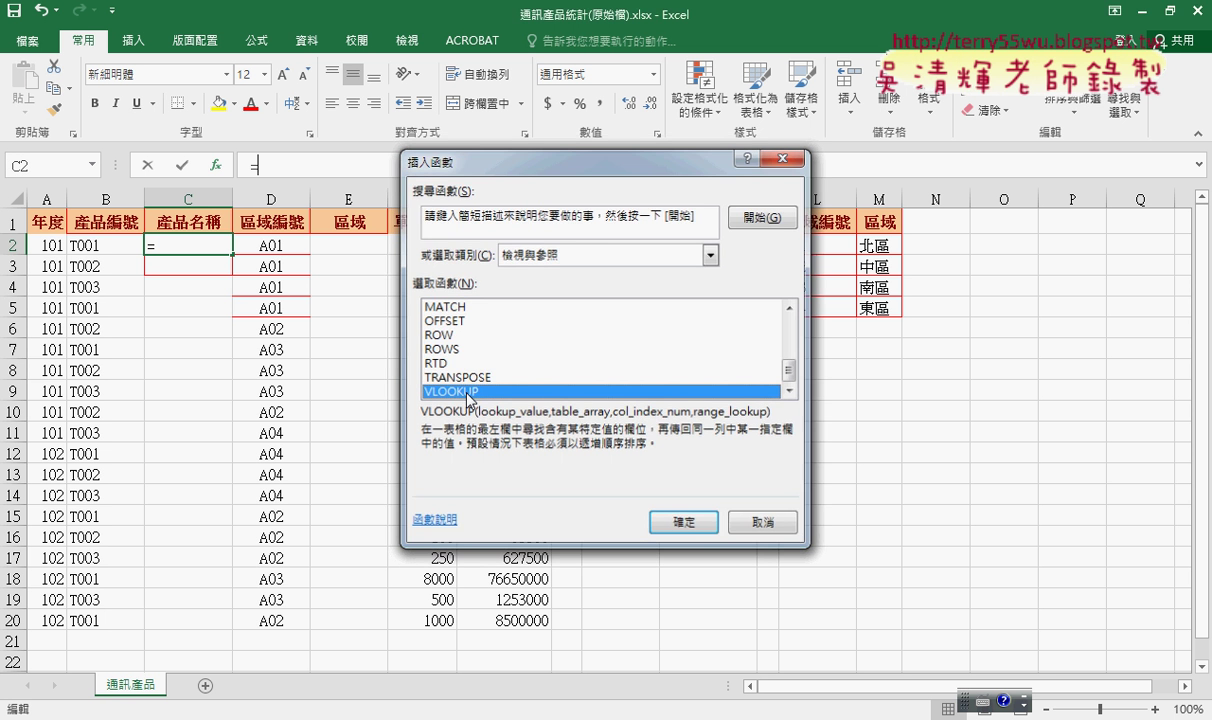
left_click_drag(527, 195, 554, 355)
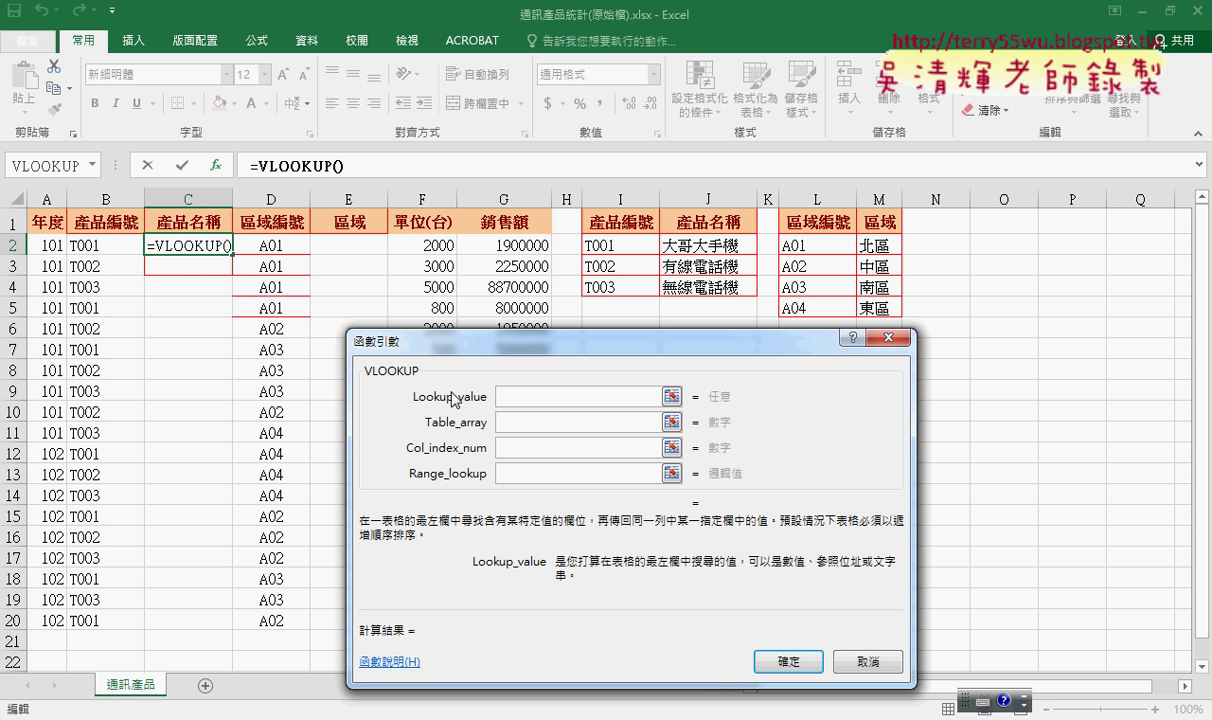
Set the VLOOKUP lookup value to B2 and its table array to I2:J4.
left_click(107, 245)
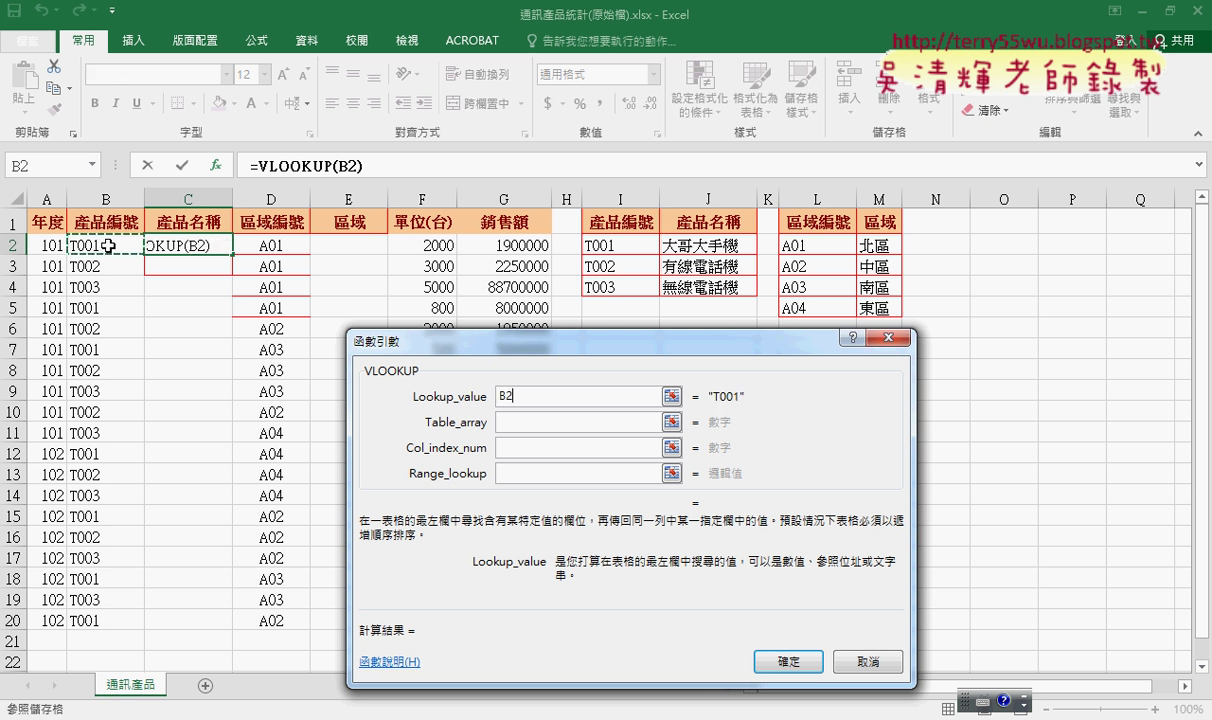
left_click(492, 423)
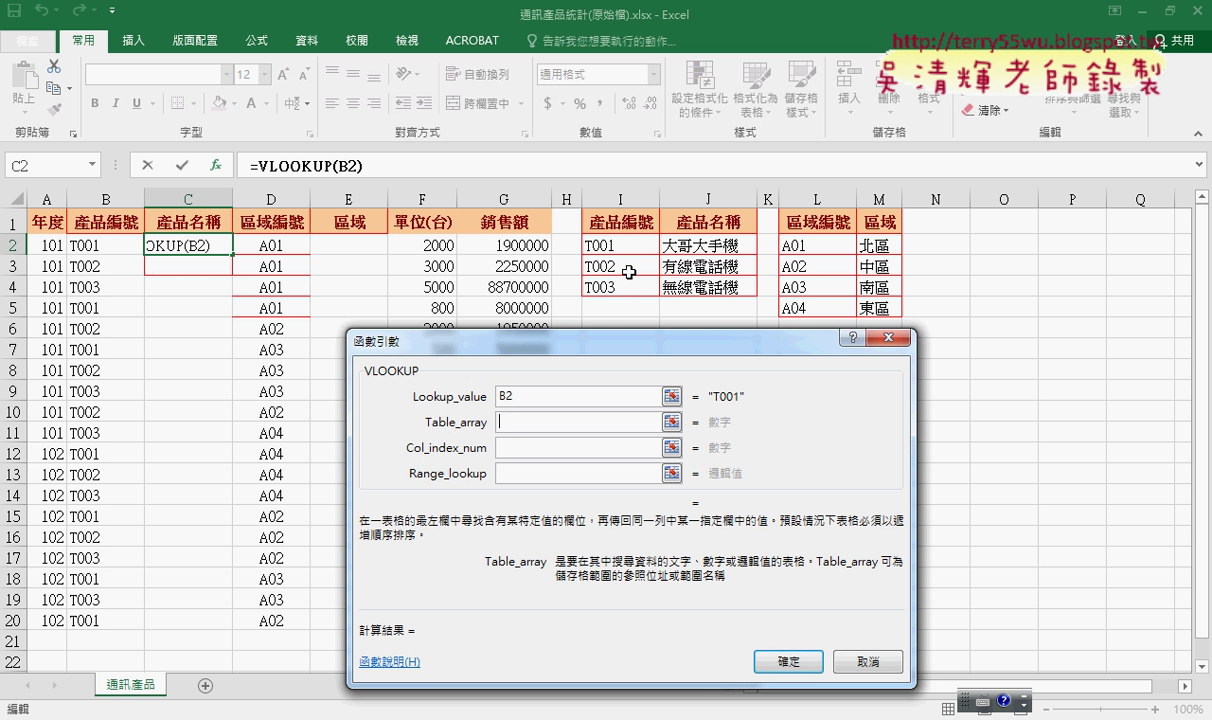
left_click_drag(588, 238, 659, 282)
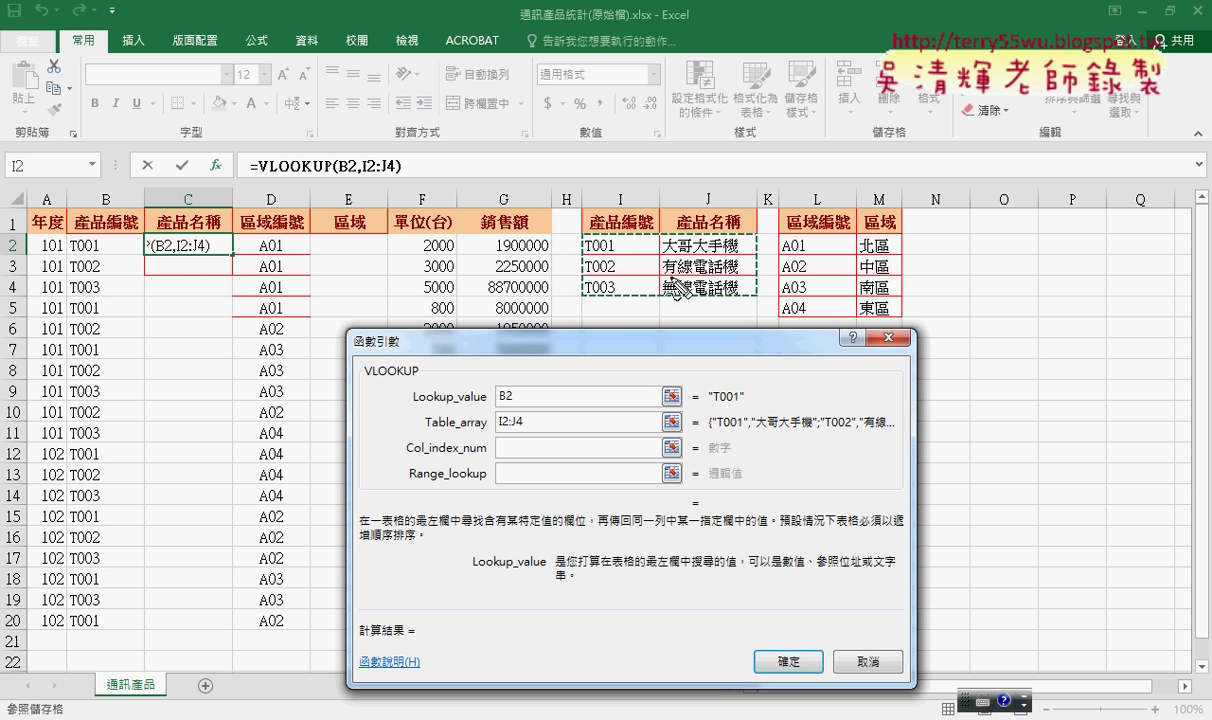
left_click_drag(617, 172, 630, 170)
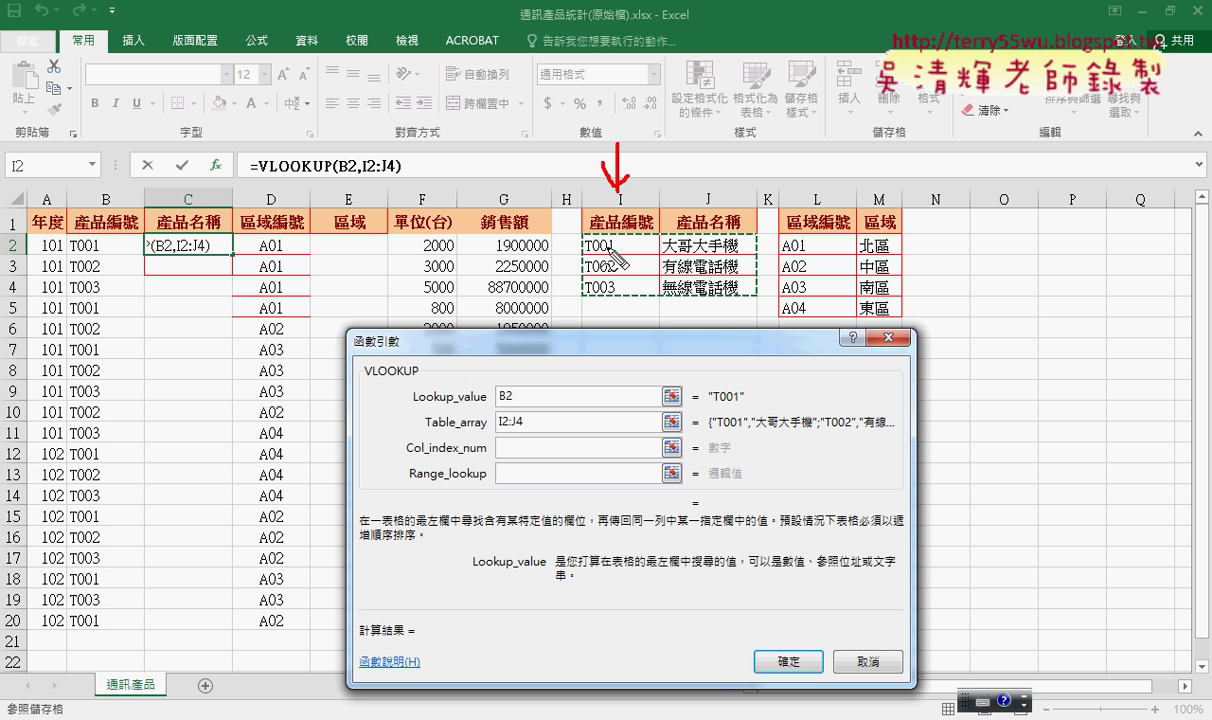
left_click_drag(585, 235, 593, 297)
mouse_move(727, 240)
left_mouse_down()
mouse_move(745, 288)
mouse_move(590, 262)
left_mouse_up()
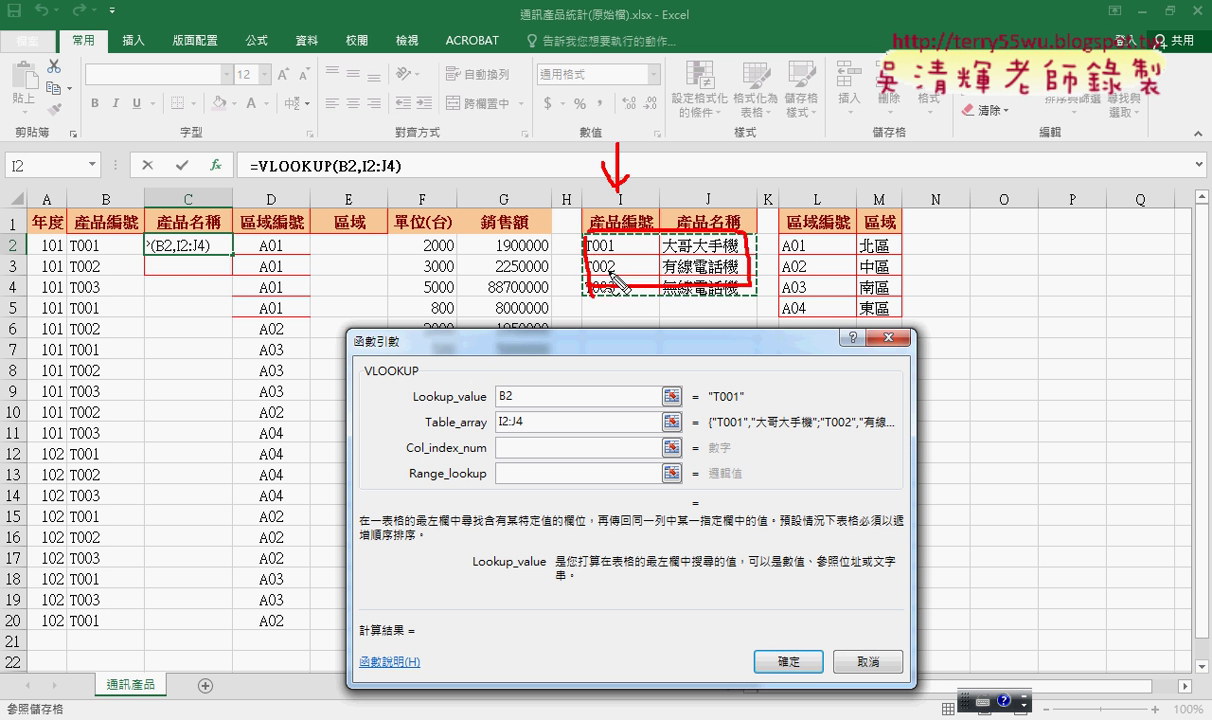
left_click_drag(678, 222, 678, 298)
left_click_drag(617, 192, 622, 237)
left_click_drag(726, 183, 745, 202)
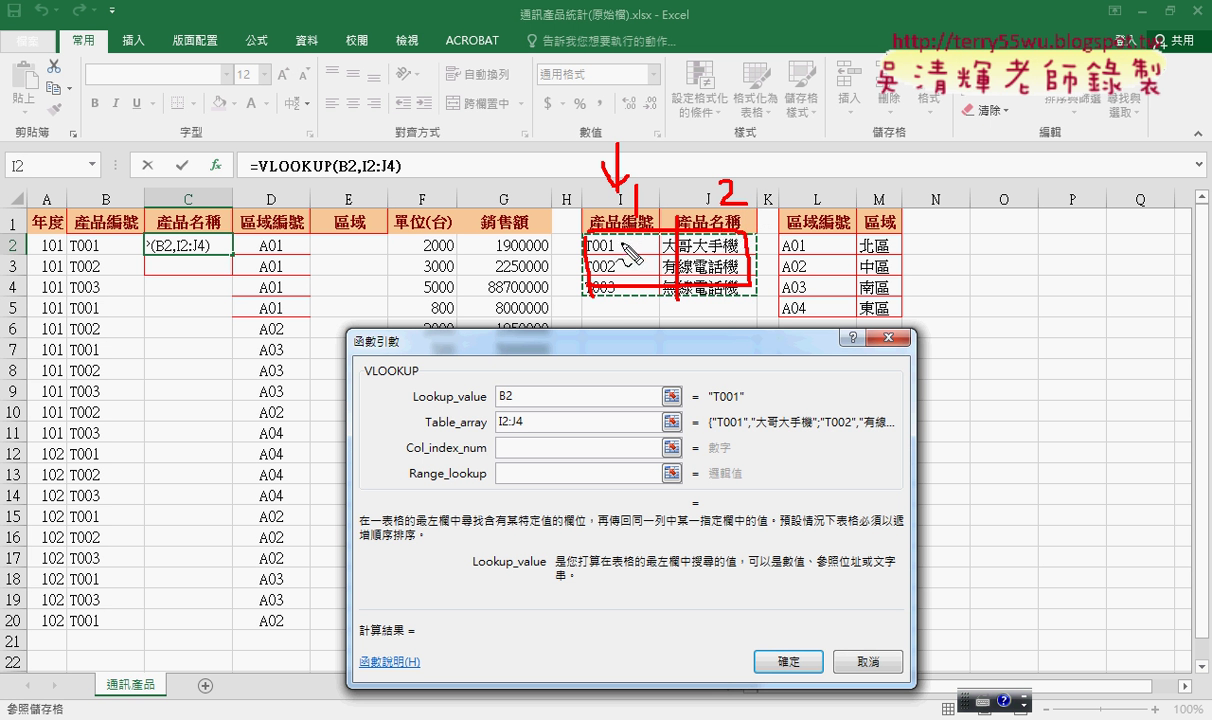
left_click_drag(618, 238, 612, 242)
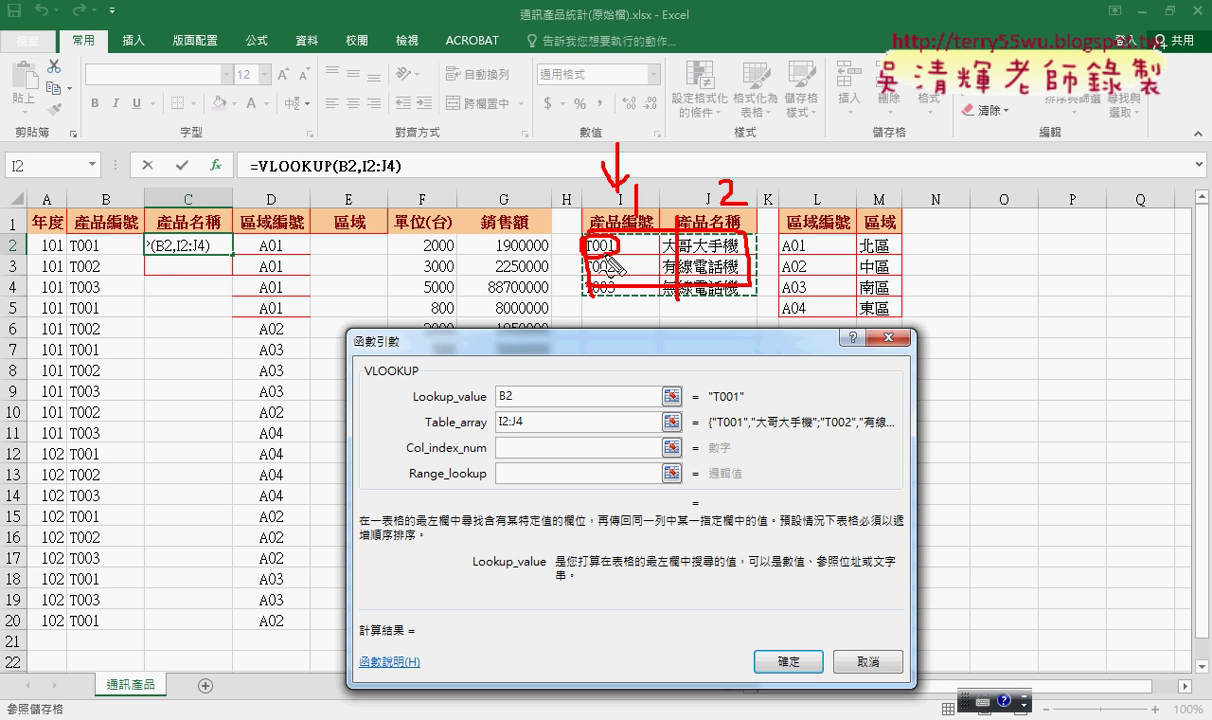
left_click_drag(700, 240, 742, 252)
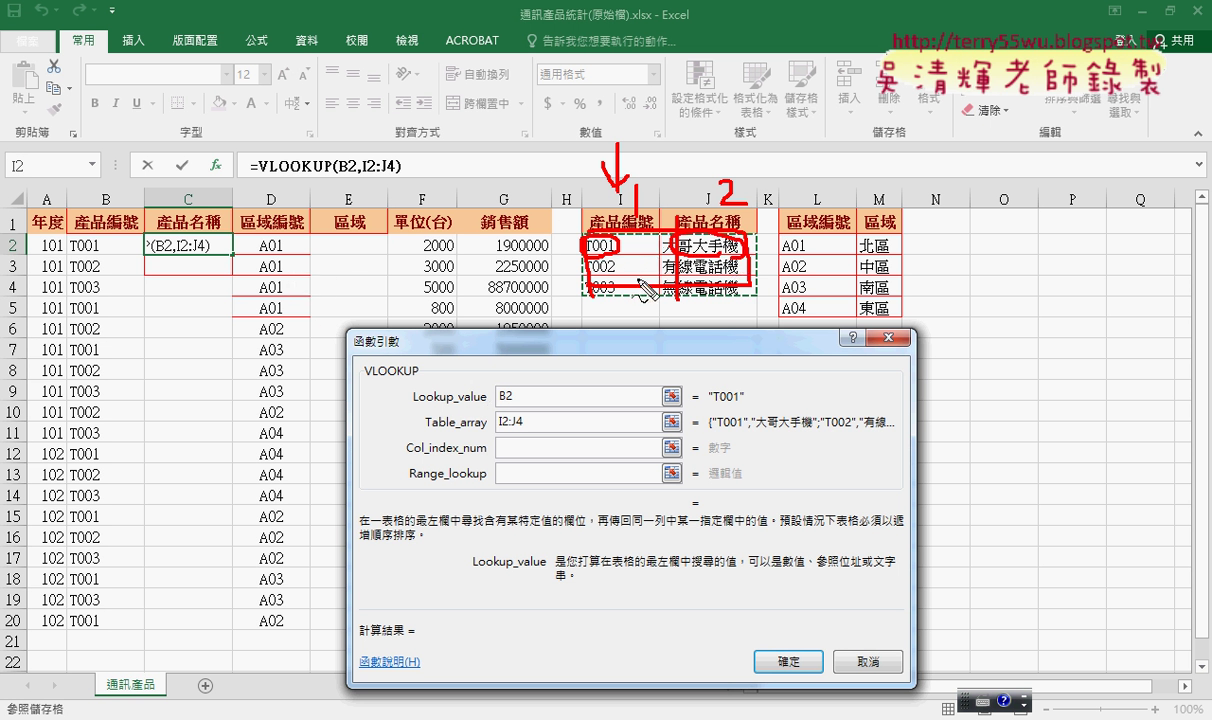
left_click_drag(407, 458, 419, 457)
left_click_drag(692, 205, 768, 222)
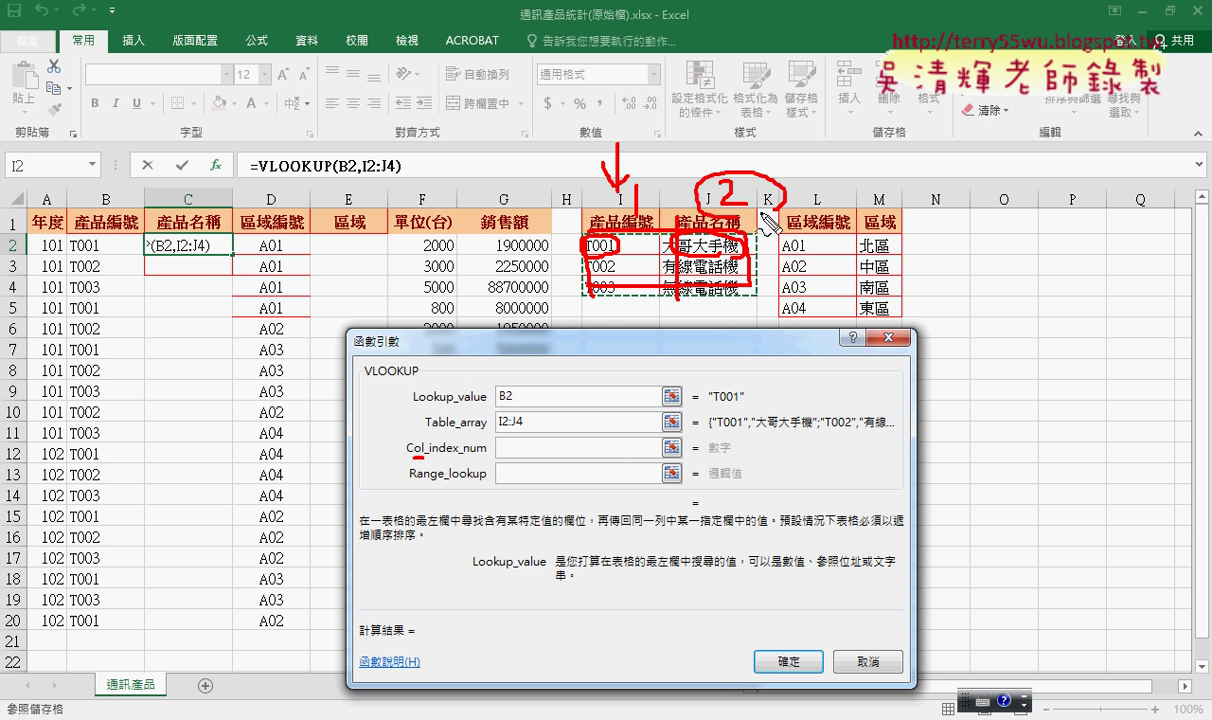
left_click_drag(502, 446, 527, 455)
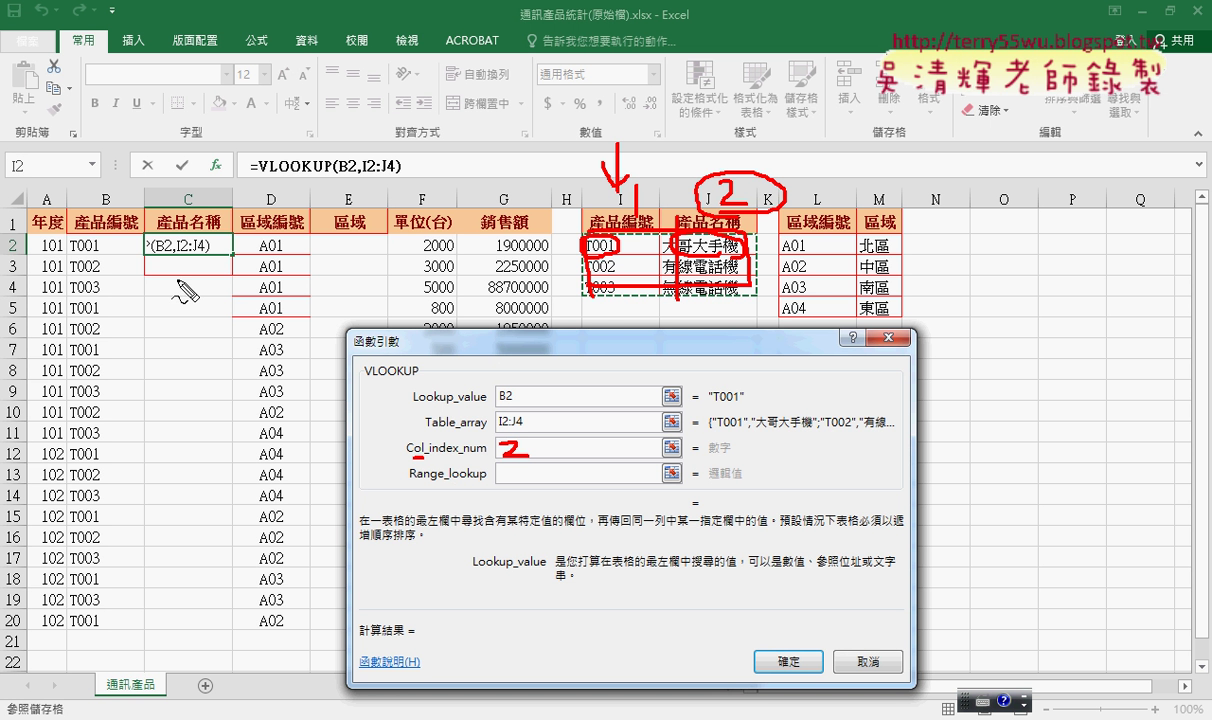
left_click_drag(72, 256, 108, 255)
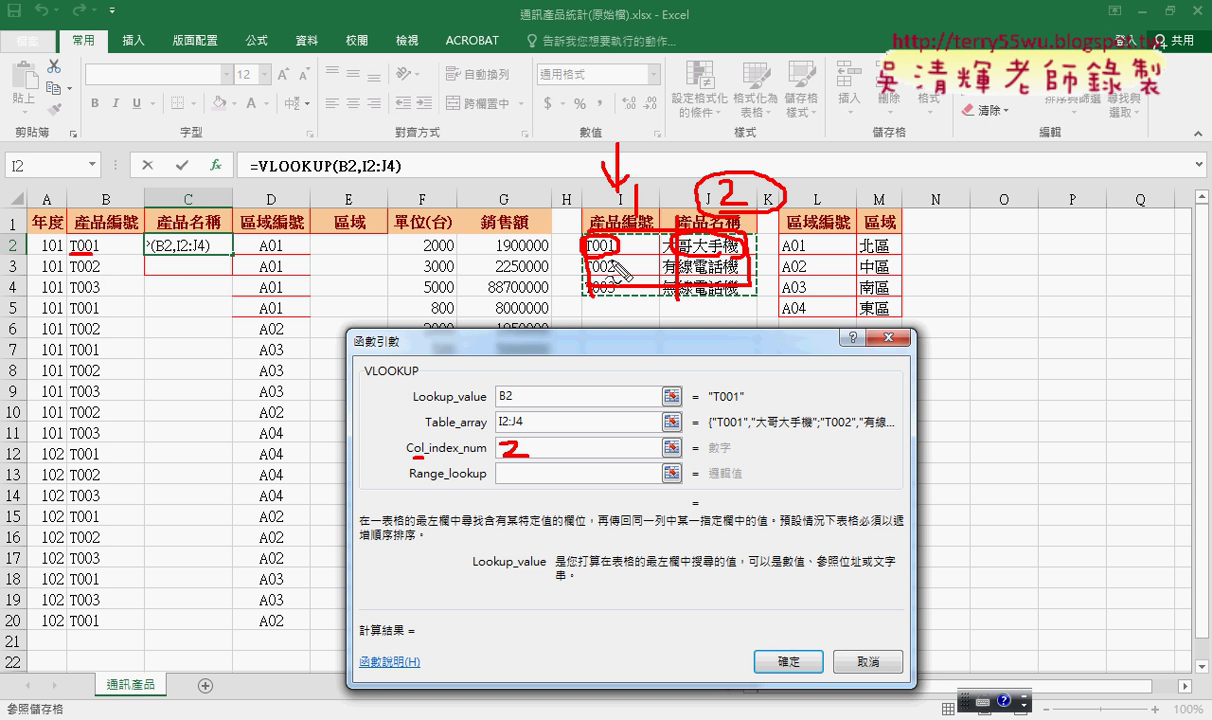
left_click_drag(507, 462, 507, 484)
left_click_drag(621, 246, 600, 236)
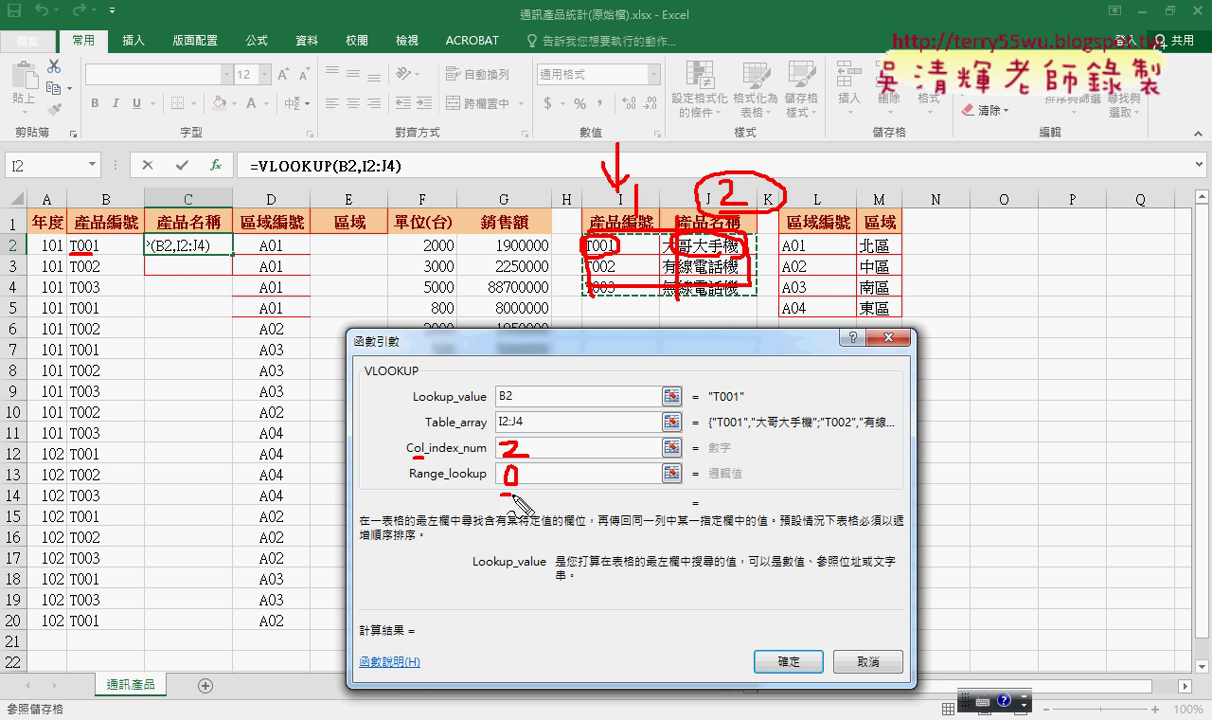
left_click_drag(500, 487, 517, 496)
left_click_drag(408, 485, 491, 486)
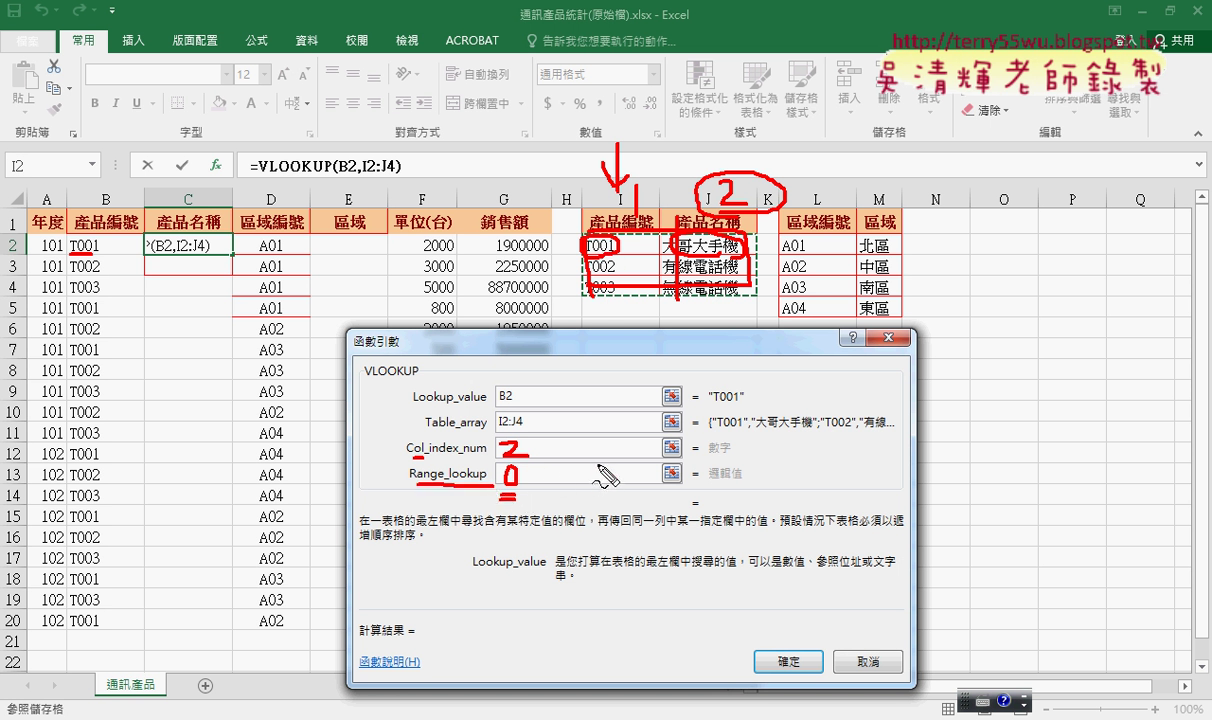
mouse_move(601, 462)
left_mouse_down()
mouse_move(599, 501)
mouse_move(536, 503)
left_mouse_up()
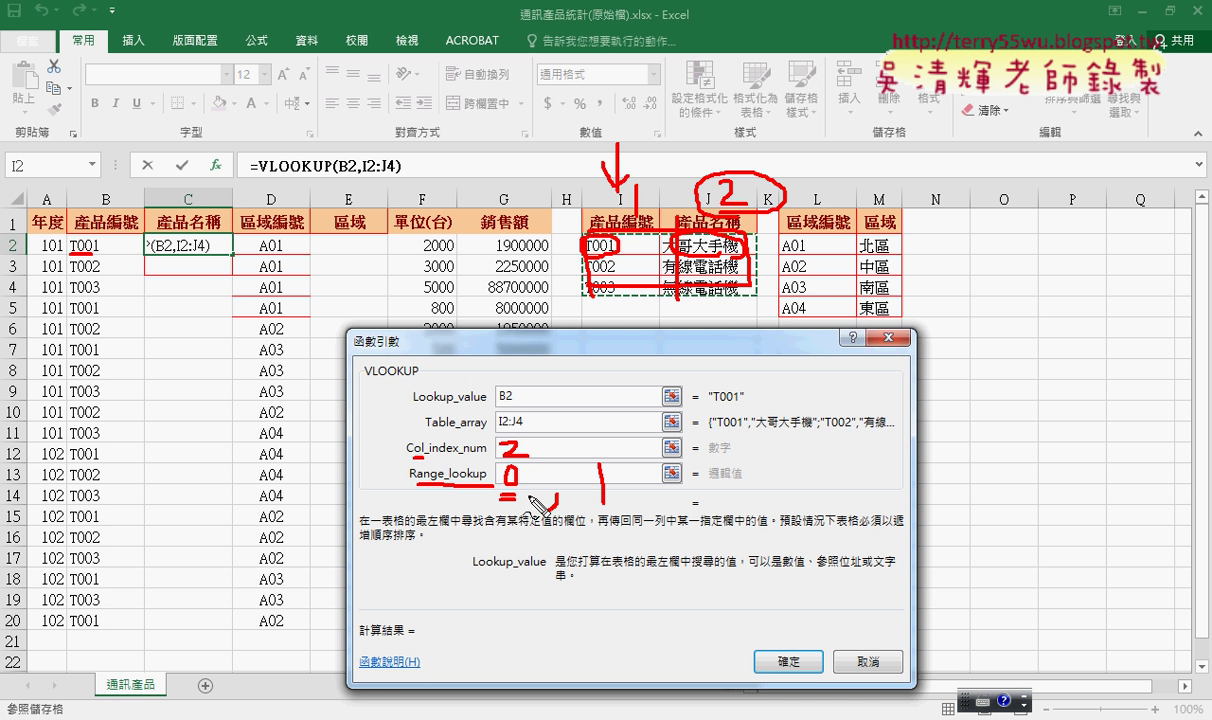
mouse_move(560, 495)
left_mouse_down()
mouse_move(620, 468)
mouse_move(598, 498)
left_mouse_up()
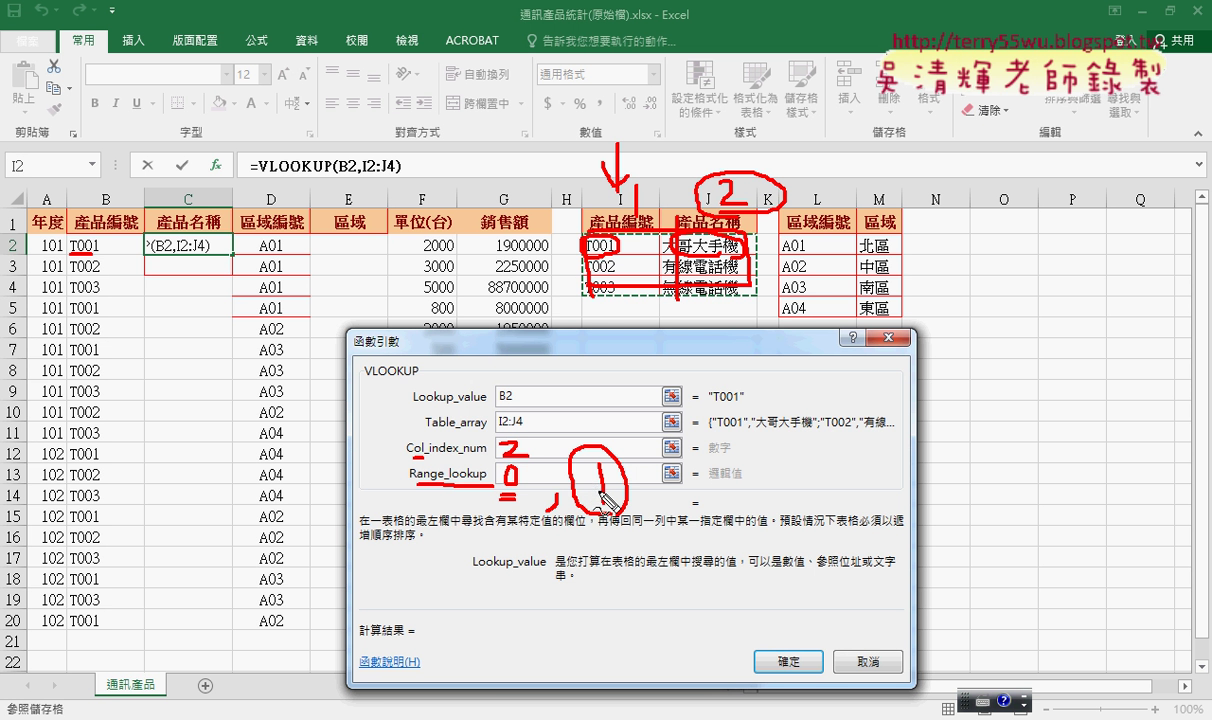
key("Escape")
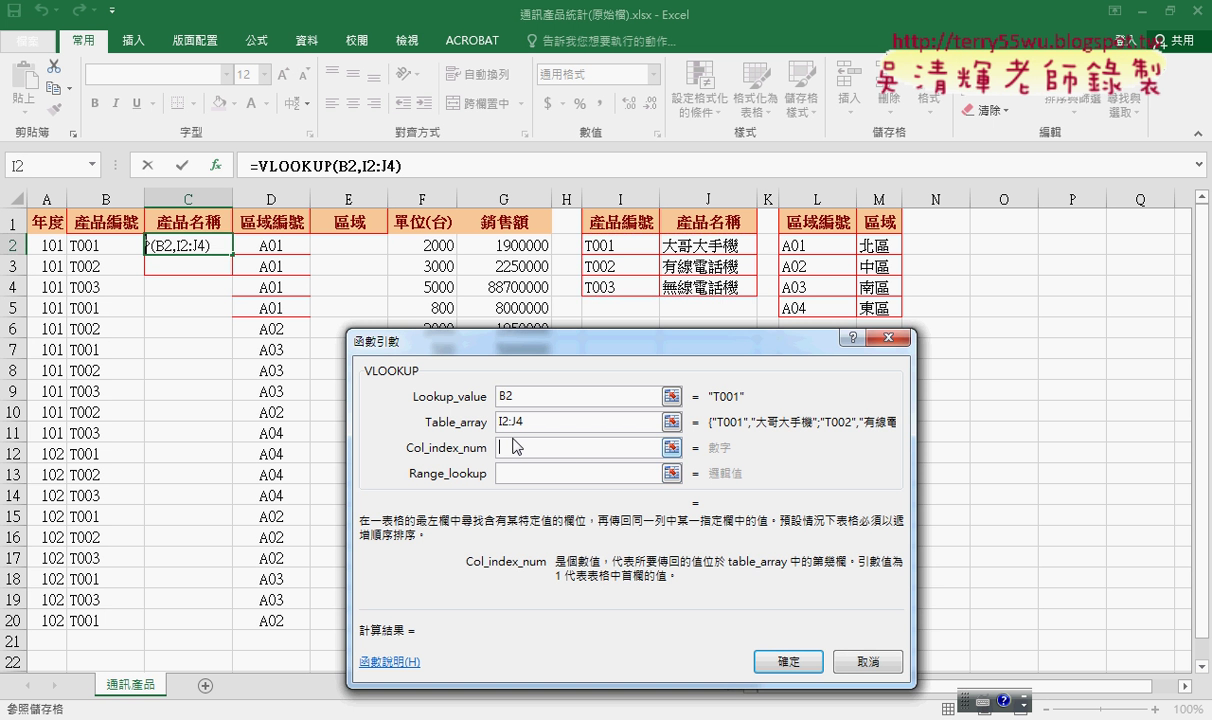
Enter column index 2 and range lookup 0, then confirm so C2 shows 大哥大手機.
left_click(528, 447)
type("2")
key("Tab")
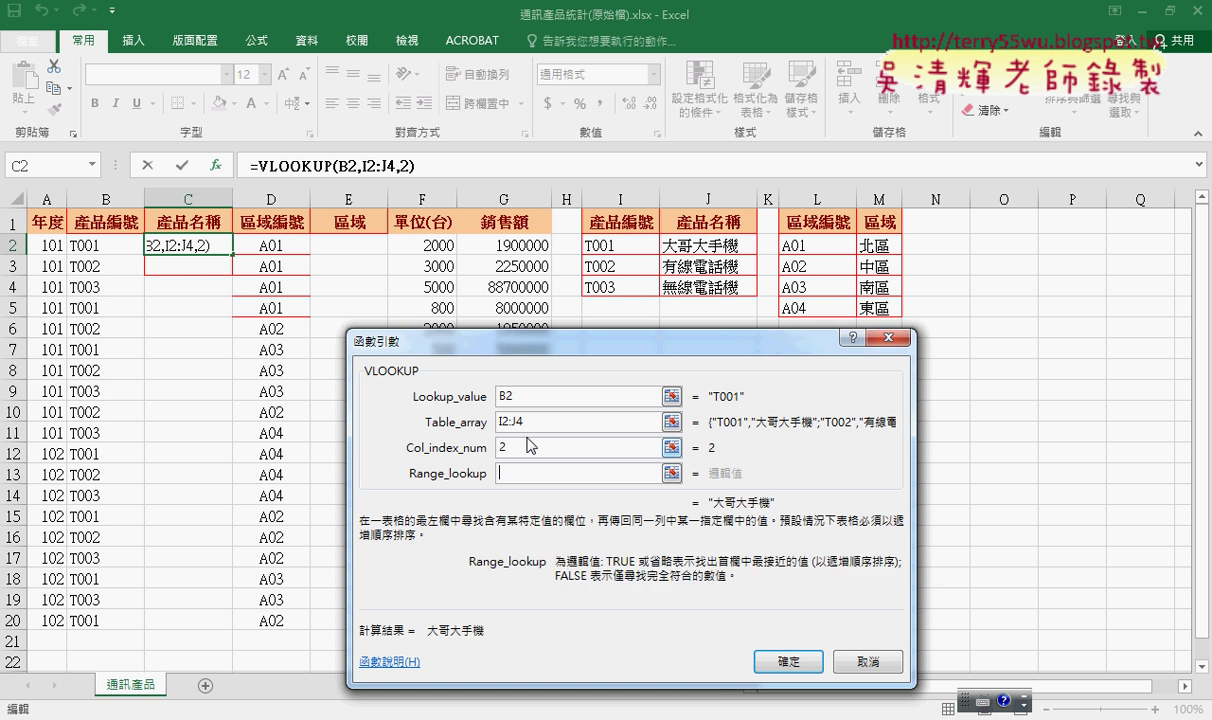
type("0")
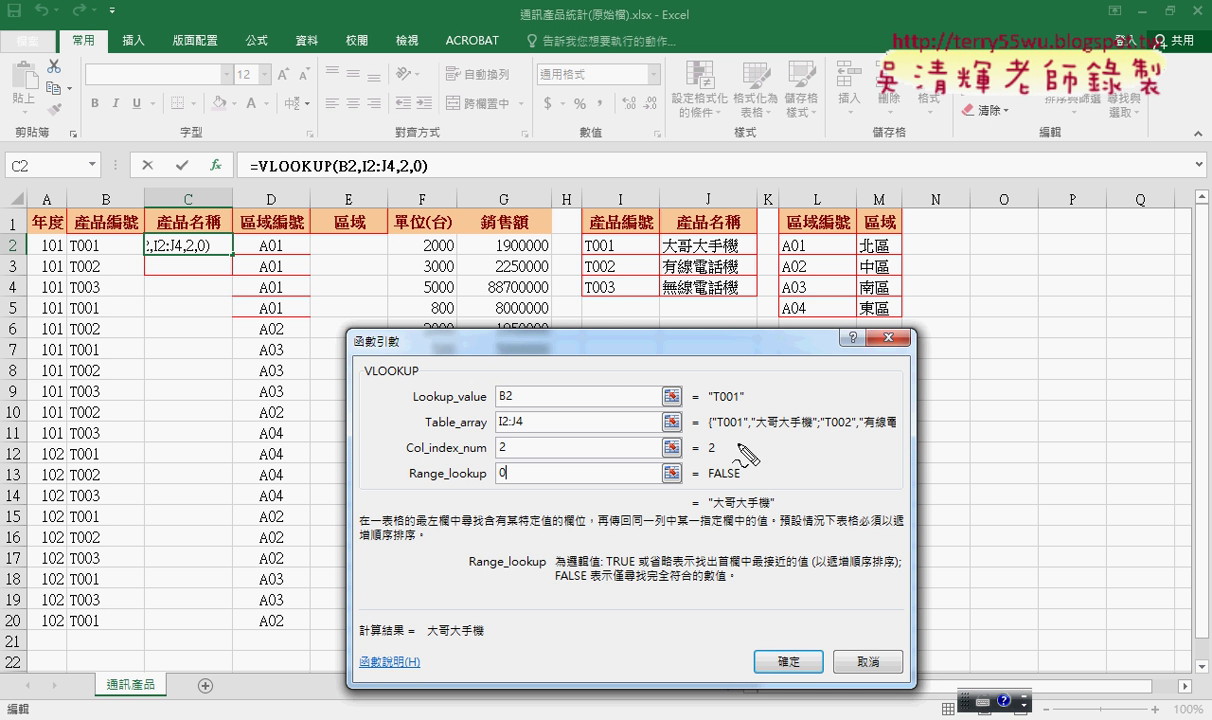
mouse_move(722, 411)
left_mouse_down()
mouse_move(738, 408)
mouse_move(724, 400)
left_mouse_up()
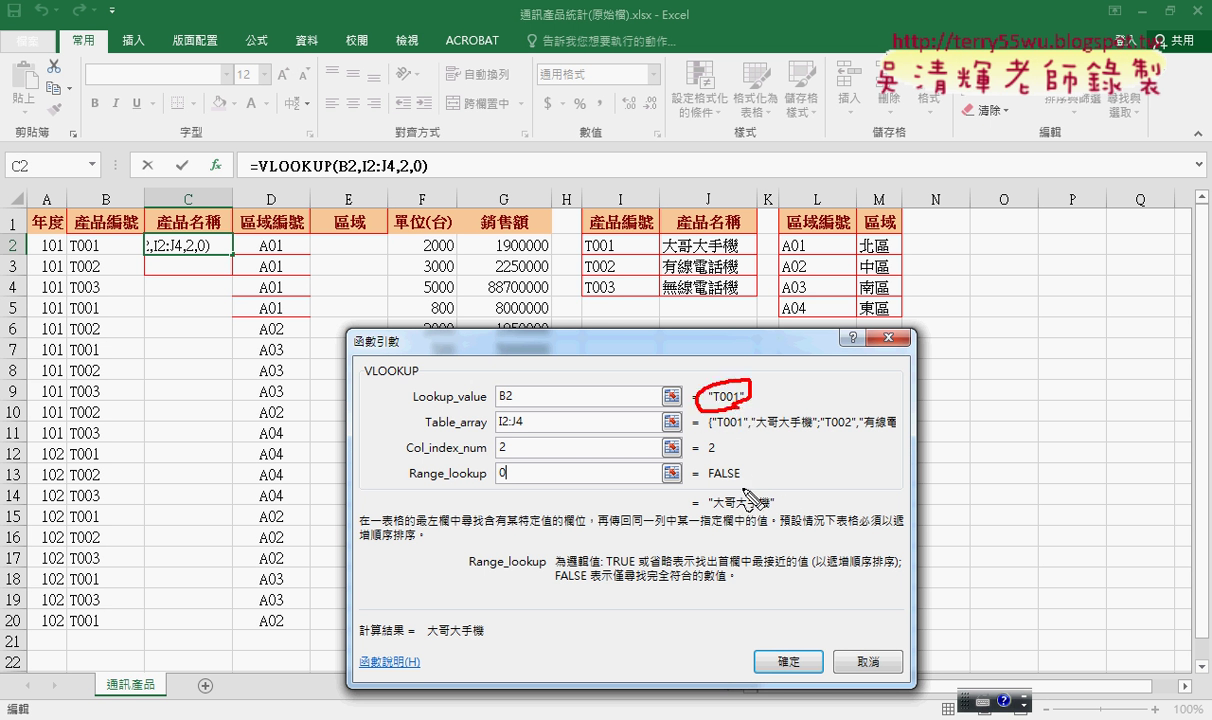
left_click_drag(745, 481, 750, 507)
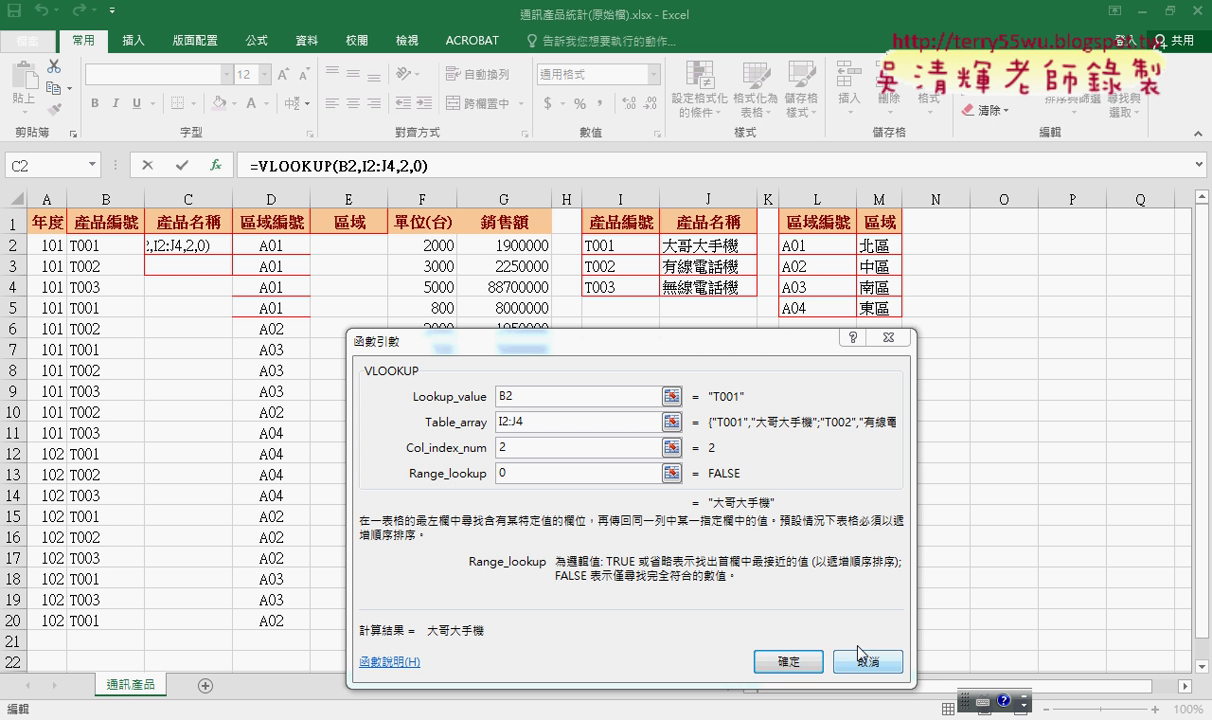
left_click(788, 662)
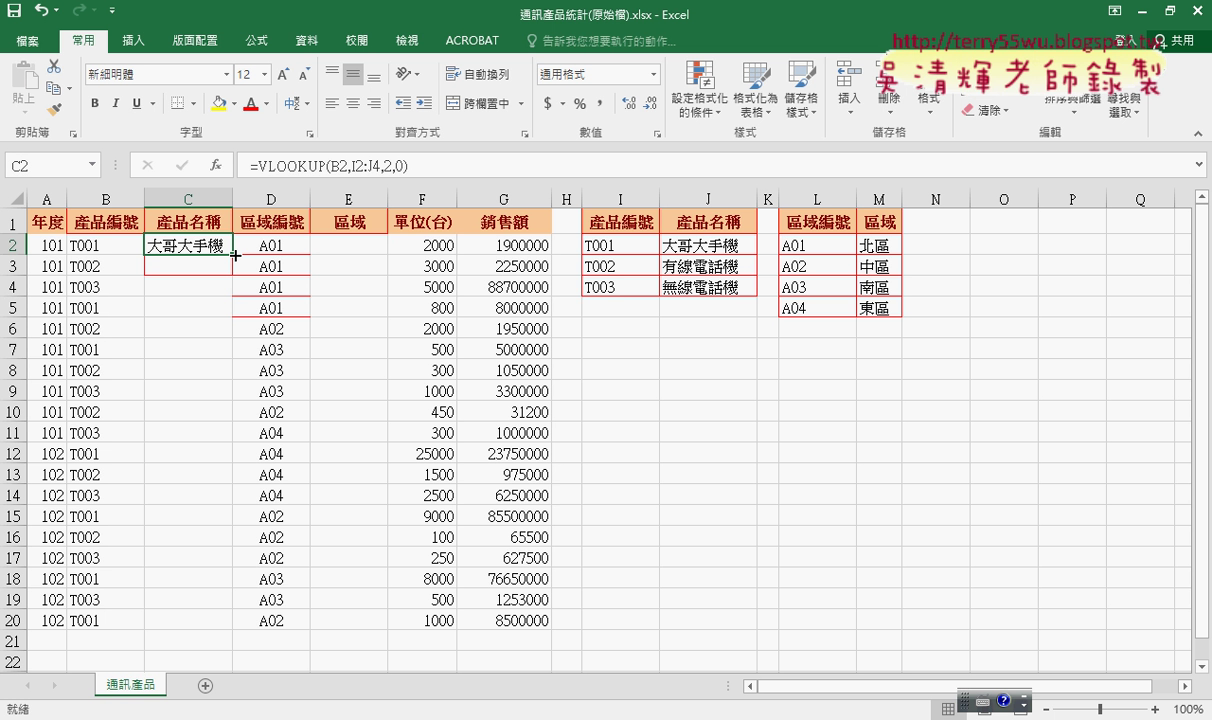
Fill C2's VLOOKUP down to C20, leaving #N/A in rows 5–20.
double_click(233, 254)
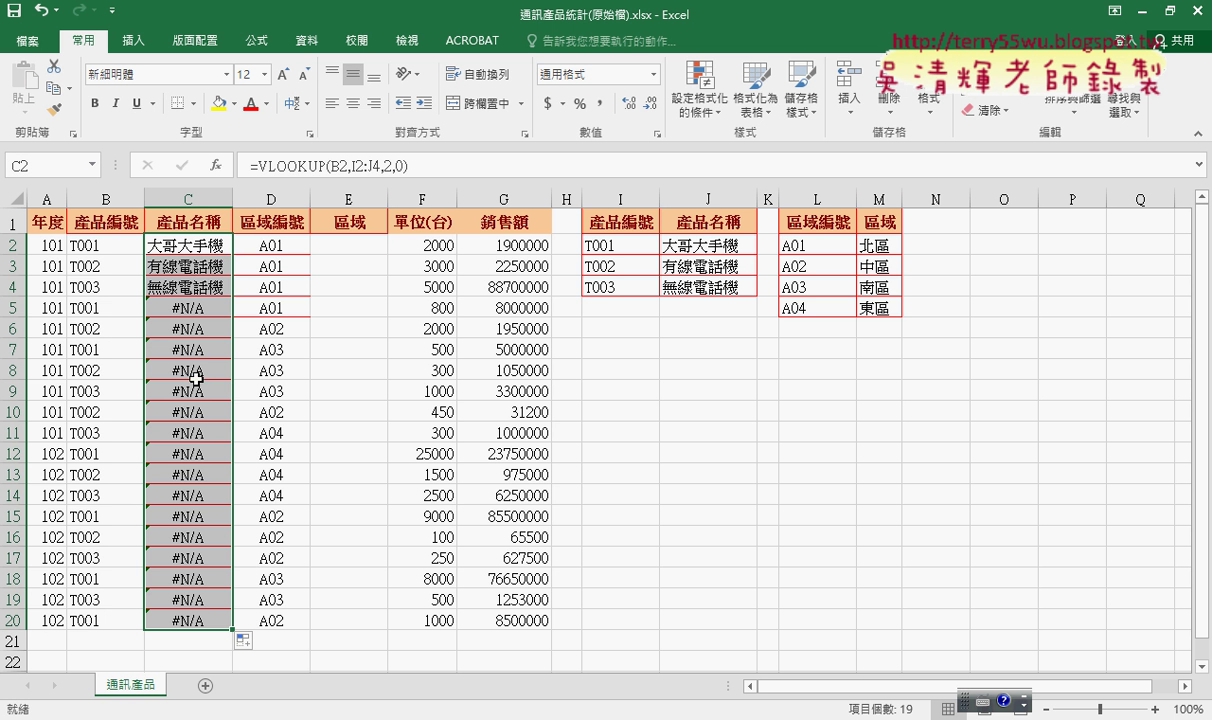
left_click(199, 245)
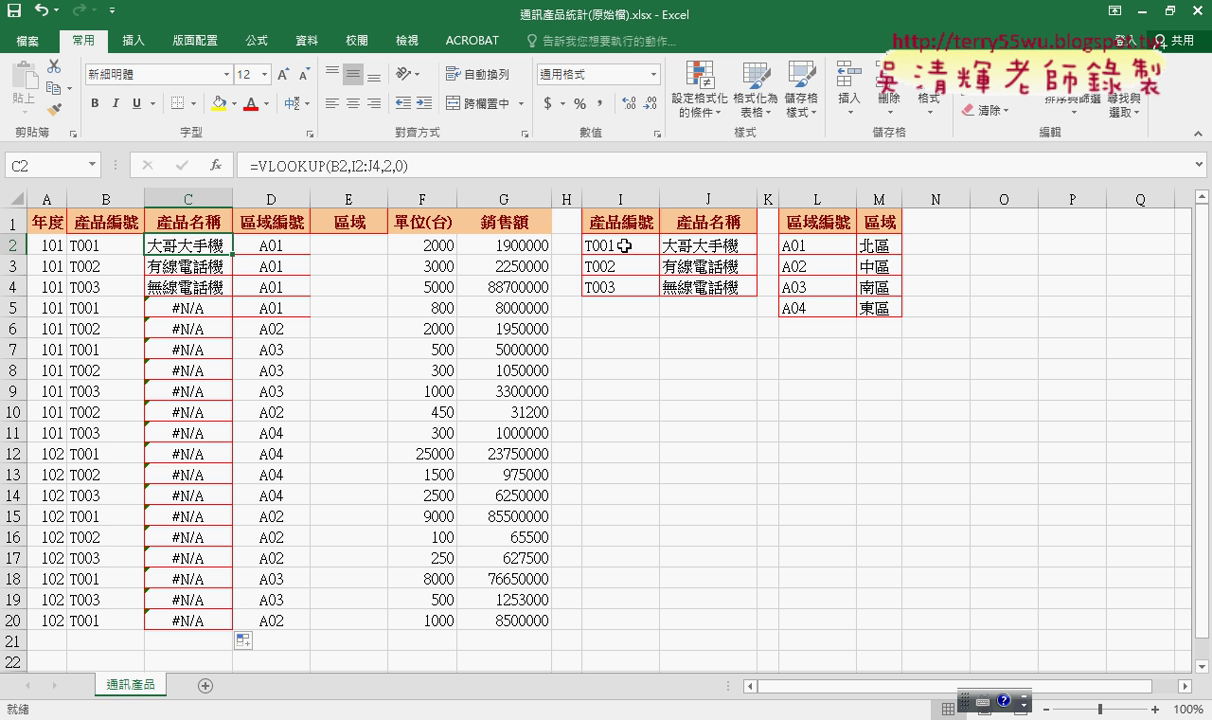
left_click(300, 166)
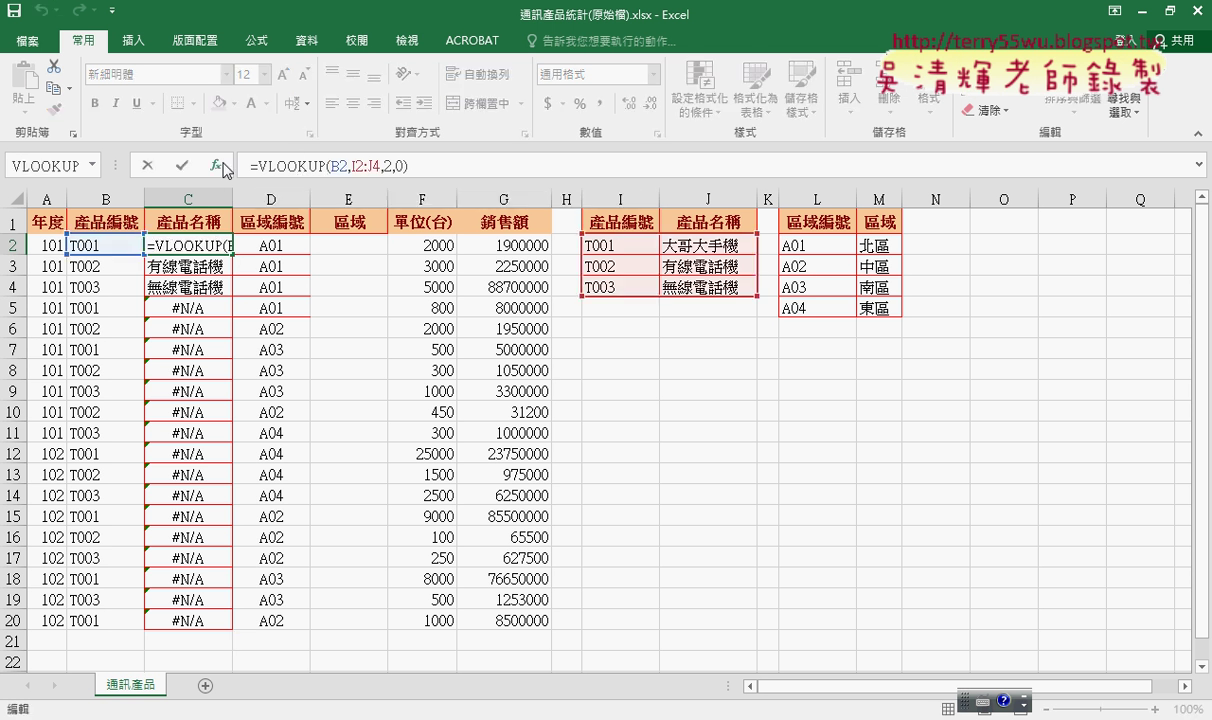
left_click(224, 167)
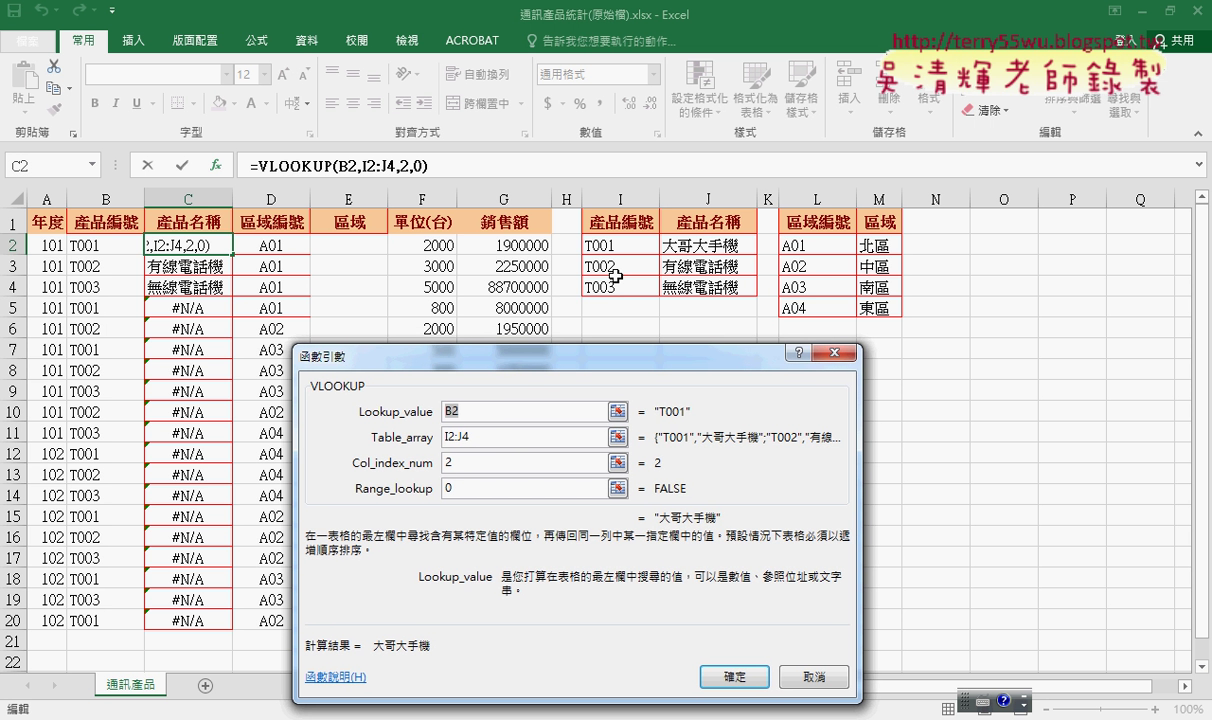
left_click_drag(582, 236, 580, 295)
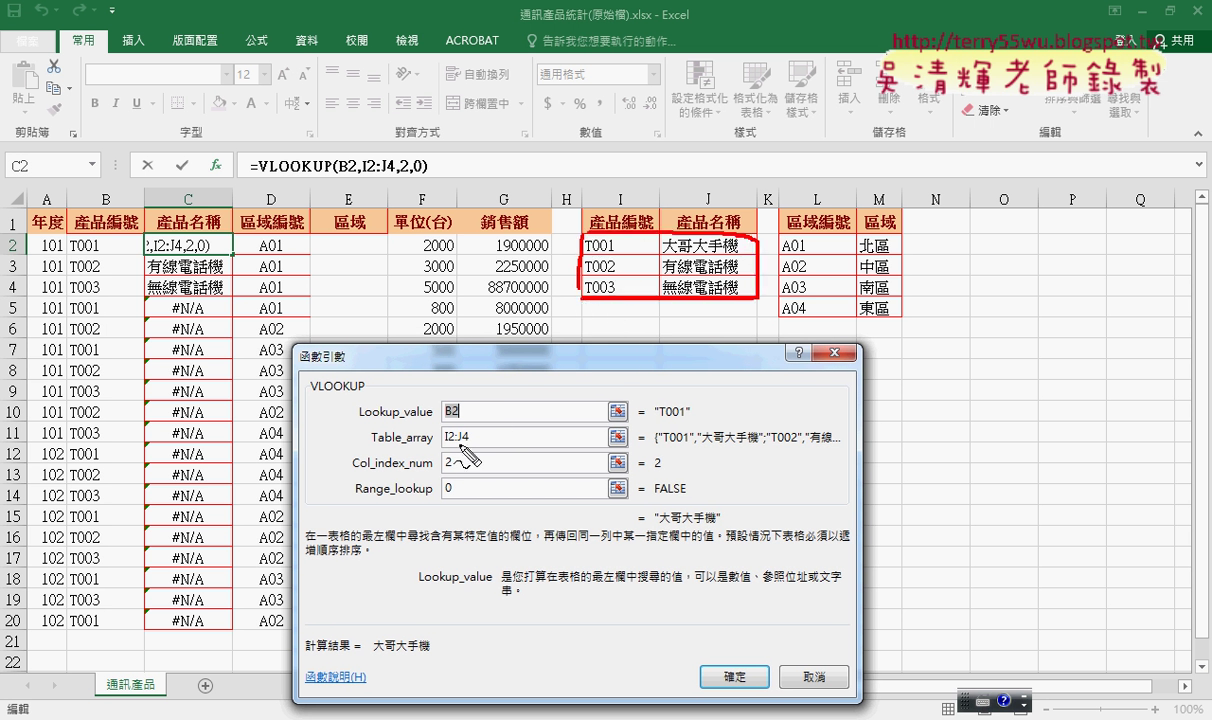
left_click_drag(443, 447, 476, 447)
left_click_drag(597, 233, 586, 257)
left_click_drag(686, 278, 682, 281)
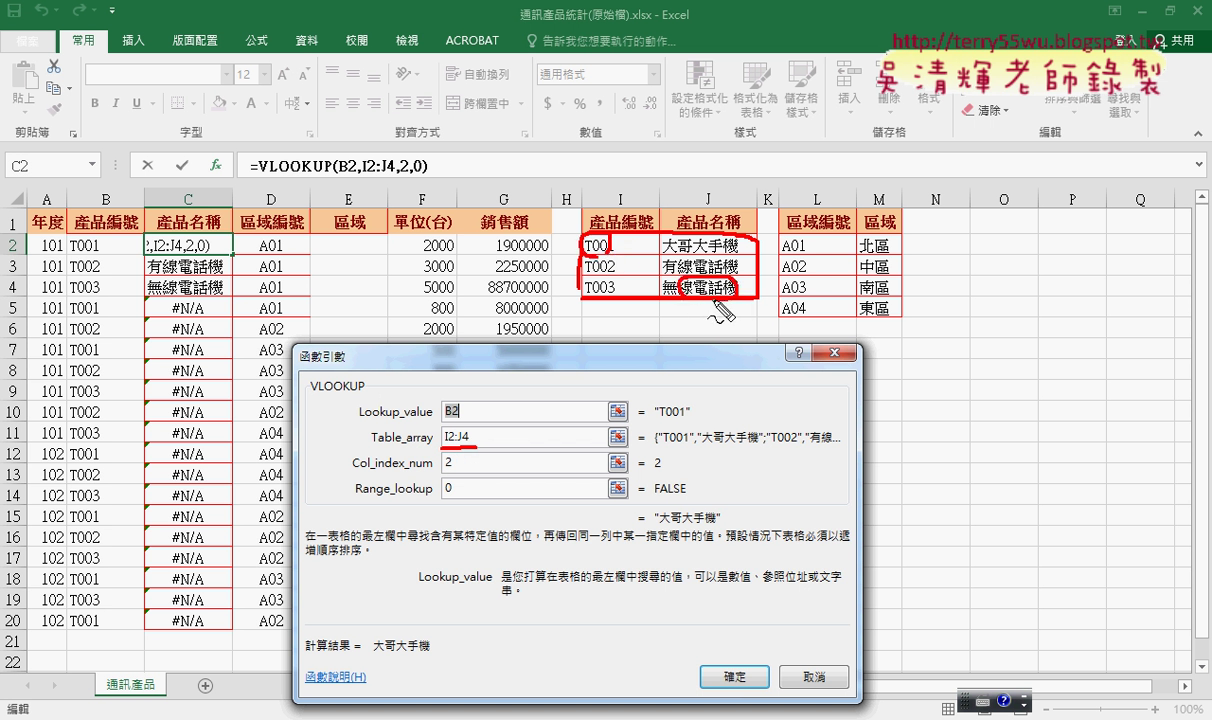
mouse_move(600, 249)
left_mouse_down()
mouse_move(670, 280)
mouse_move(660, 285)
left_mouse_up()
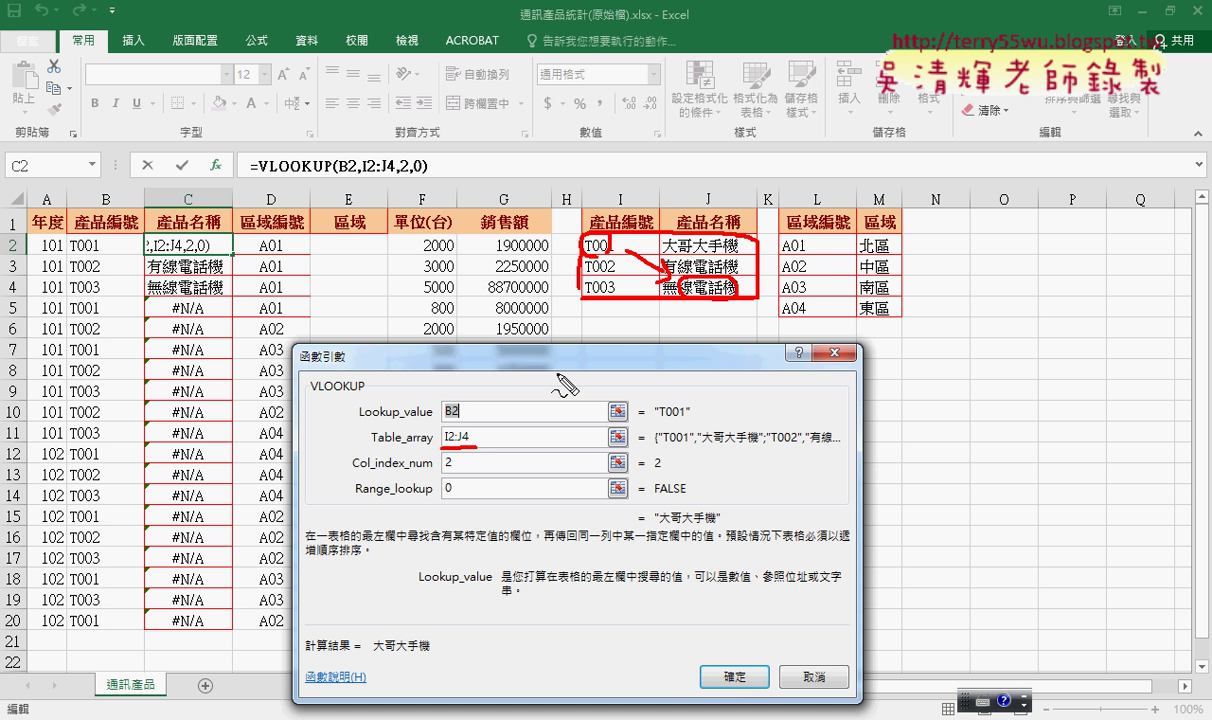
mouse_move(226, 252)
left_mouse_down()
mouse_move(240, 262)
mouse_move(230, 340)
mouse_move(244, 327)
left_mouse_up()
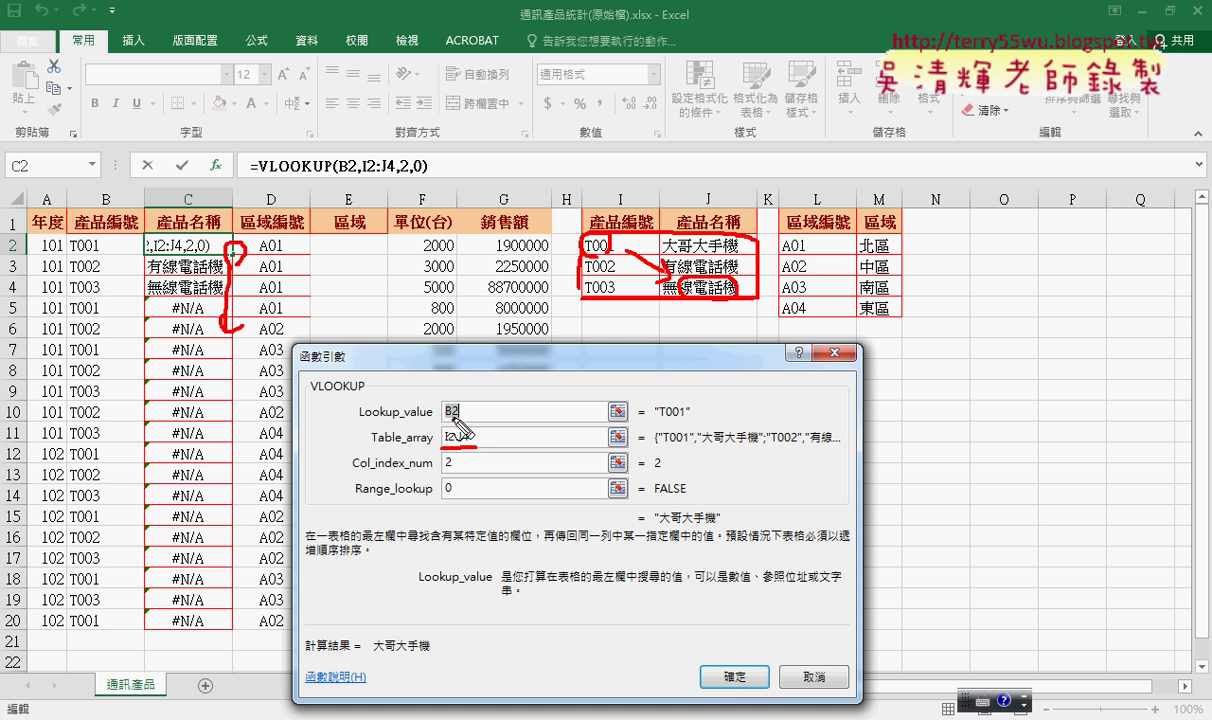
mouse_move(446, 421)
left_mouse_down()
mouse_move(488, 410)
mouse_move(468, 423)
mouse_move(481, 421)
left_mouse_up()
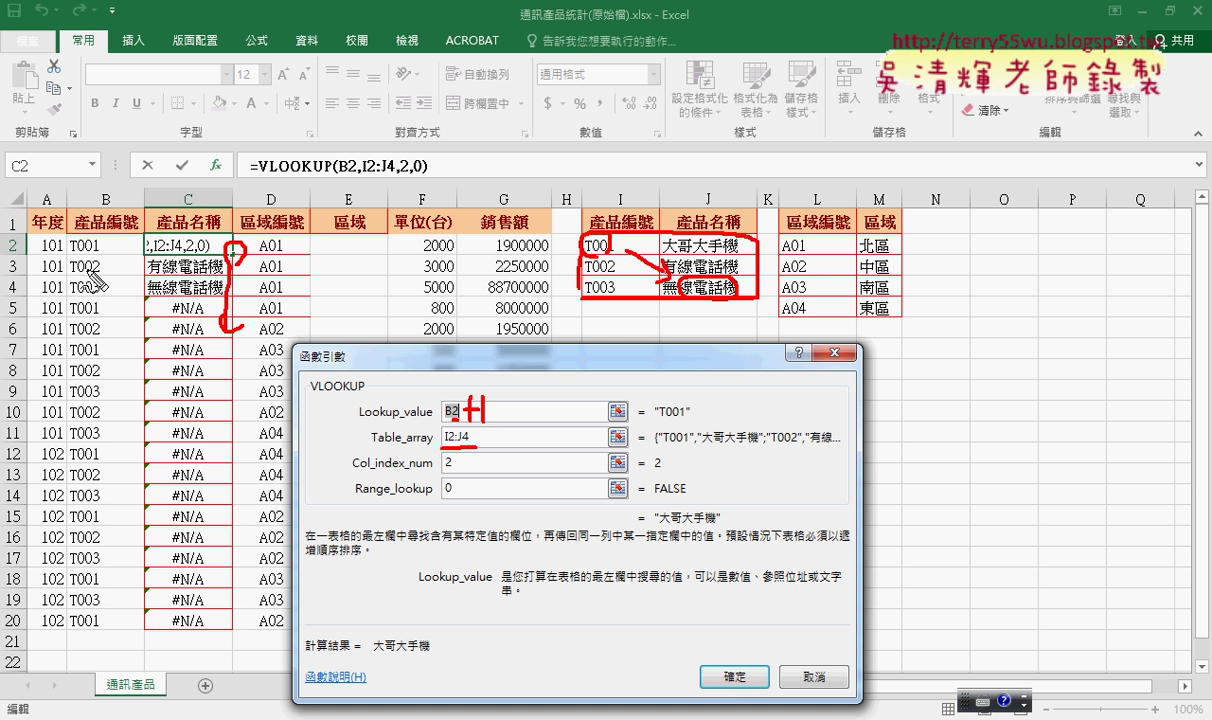
left_click_drag(98, 260, 100, 276)
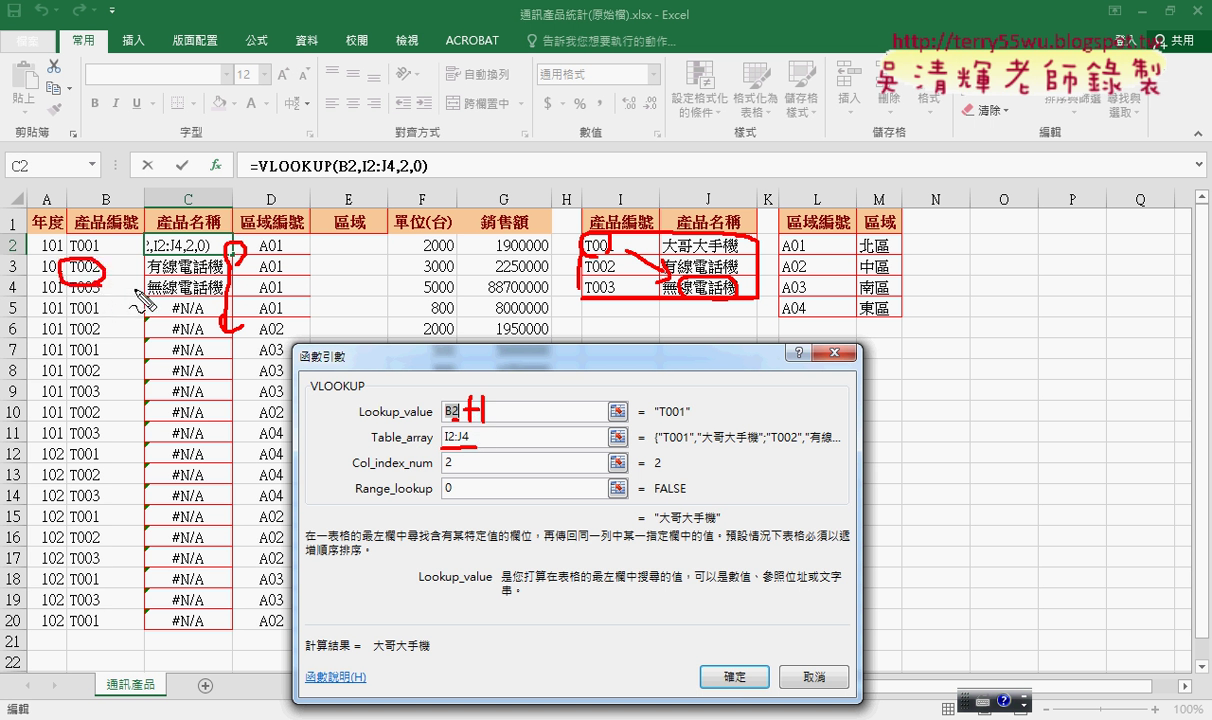
left_click_drag(370, 446, 432, 446)
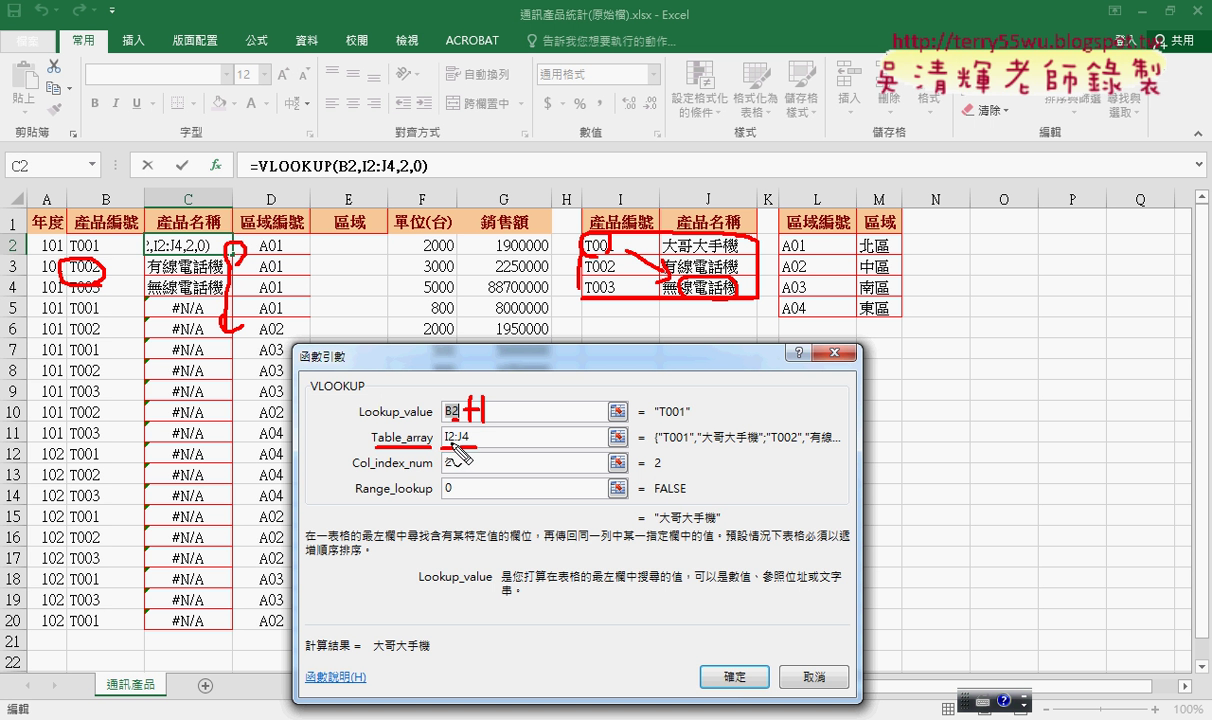
left_click_drag(452, 456, 476, 448)
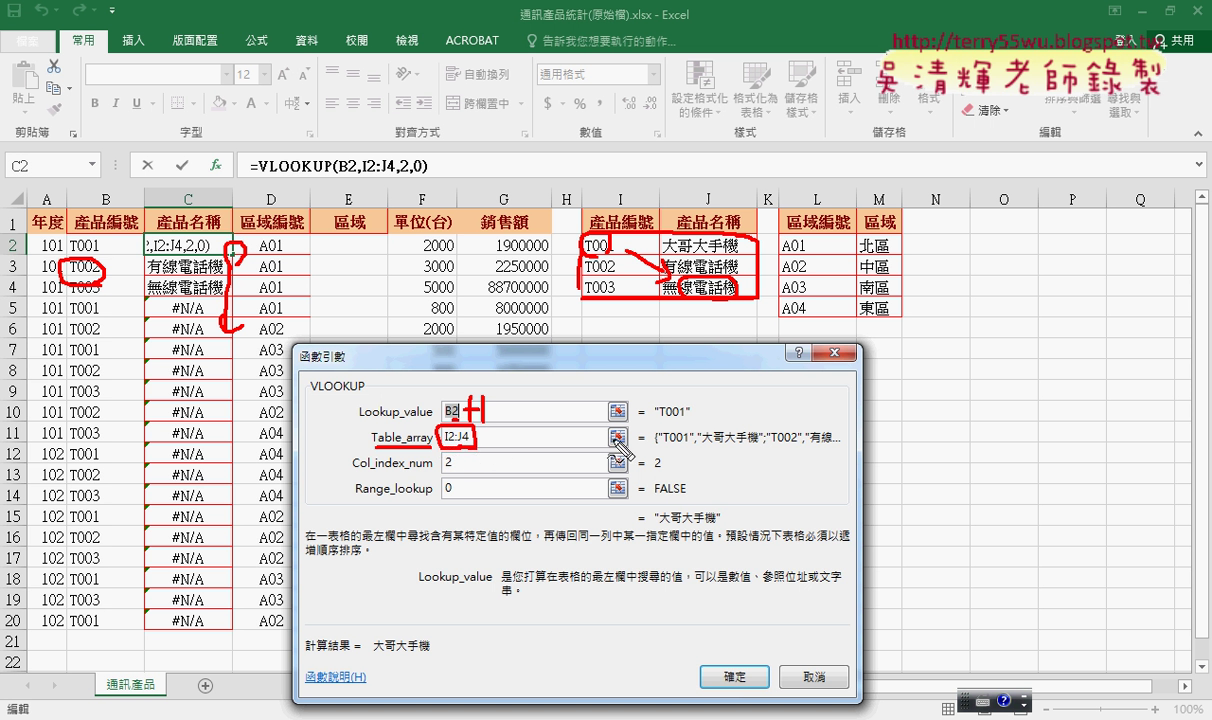
key("Escape")
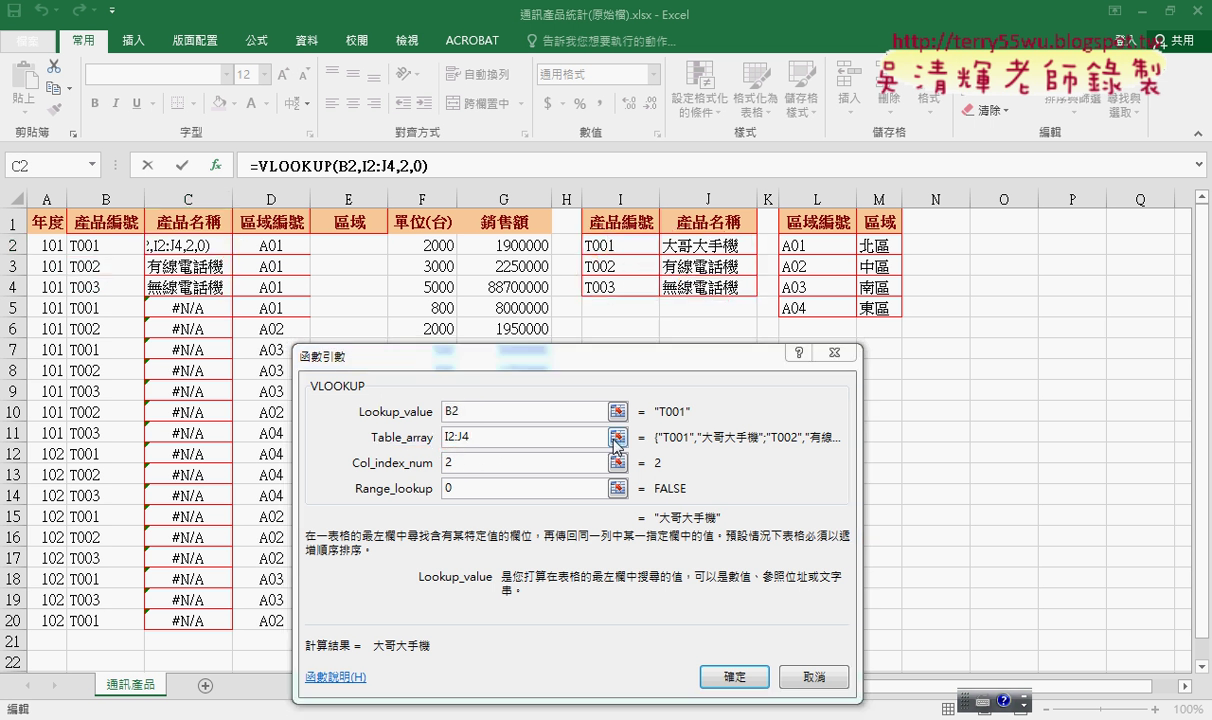
Make the I2:J4 table reference absolute with F4 and mark its dollar signs.
left_click(450, 437)
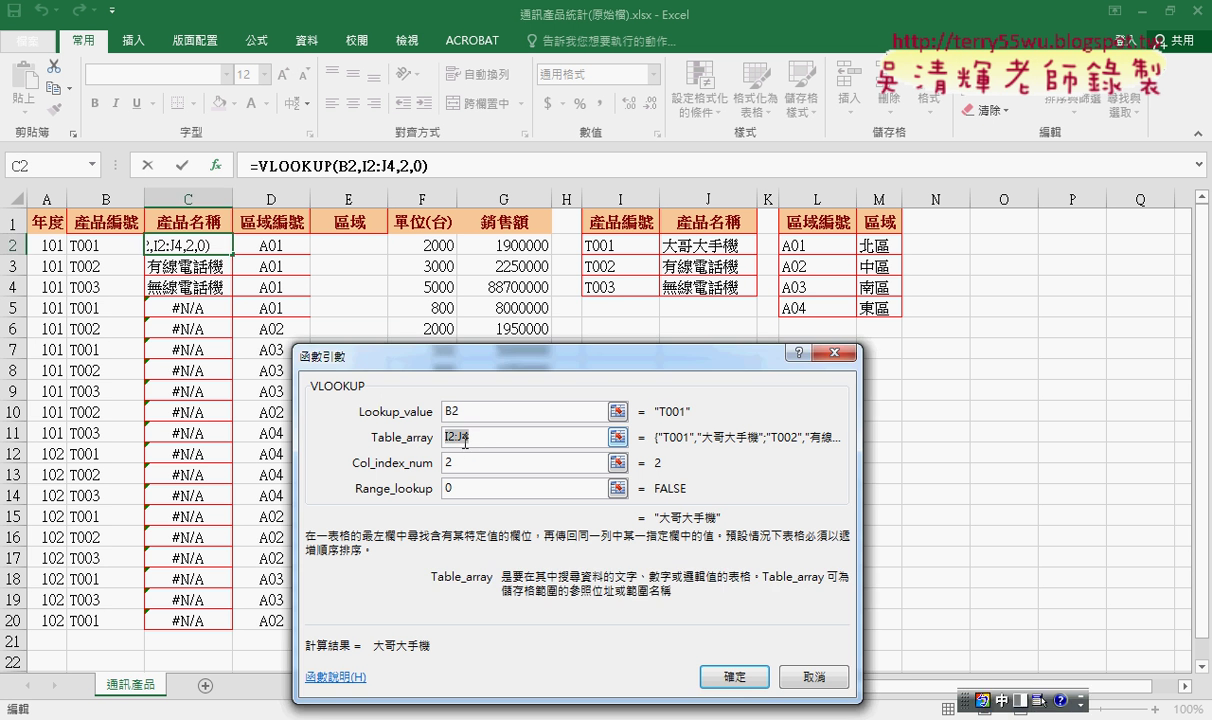
key("F4")
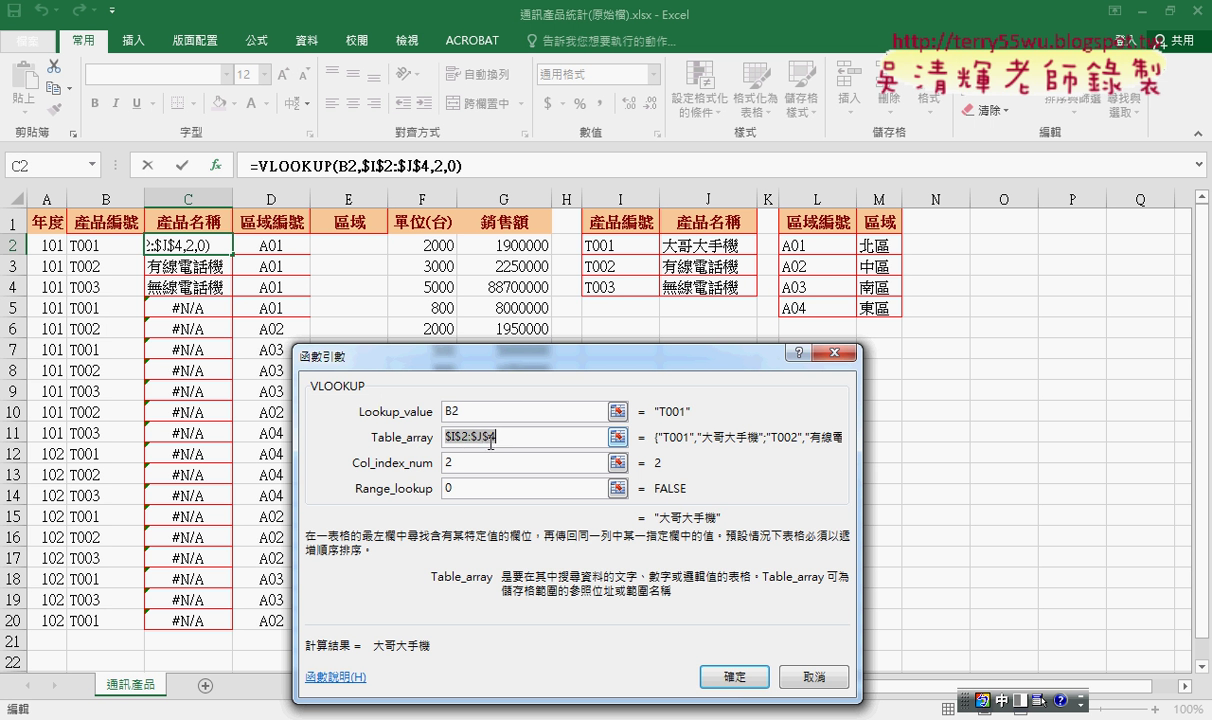
left_click(490, 438)
left_click(655, 466)
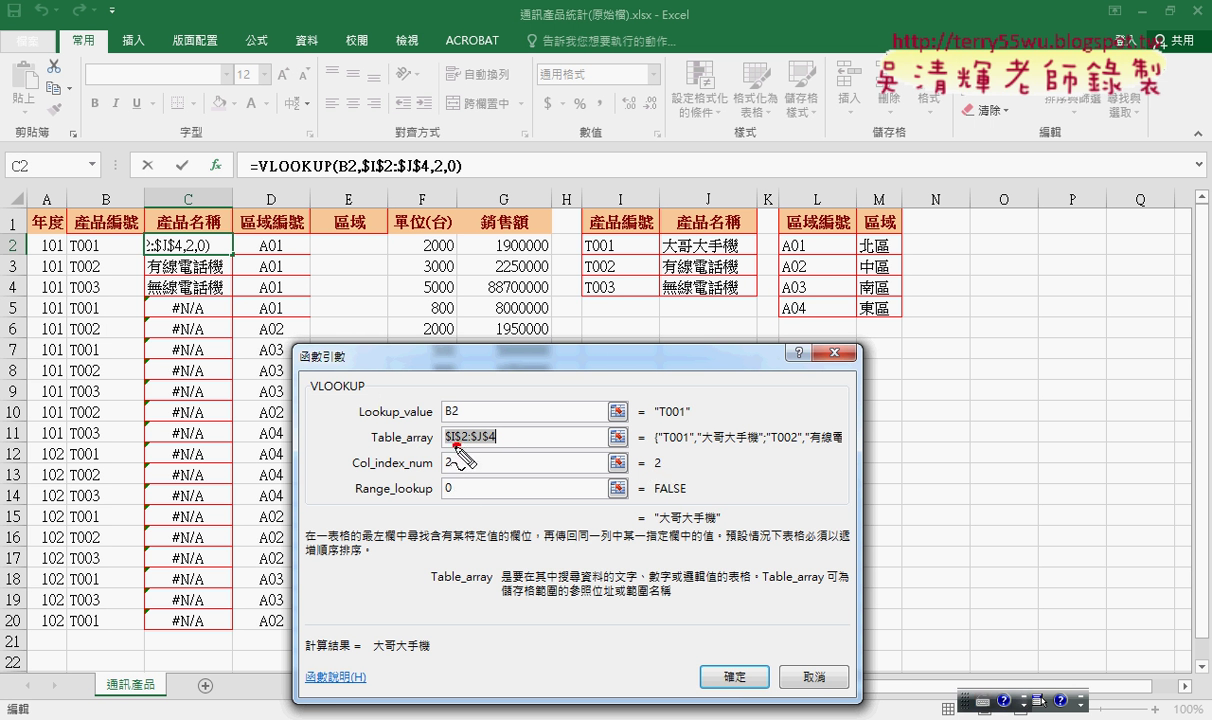
left_click_drag(452, 445, 492, 448)
mouse_move(525, 362)
left_mouse_down()
mouse_move(540, 340)
mouse_move(533, 395)
mouse_move(568, 410)
left_mouse_up()
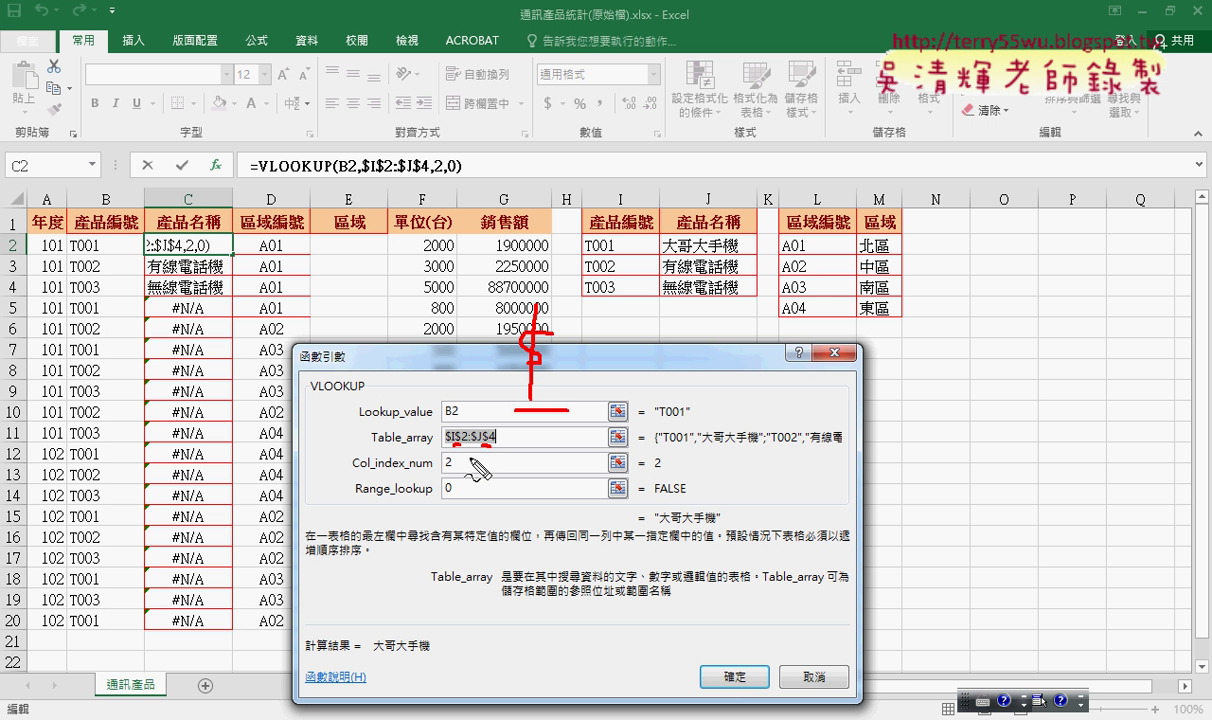
key("Escape")
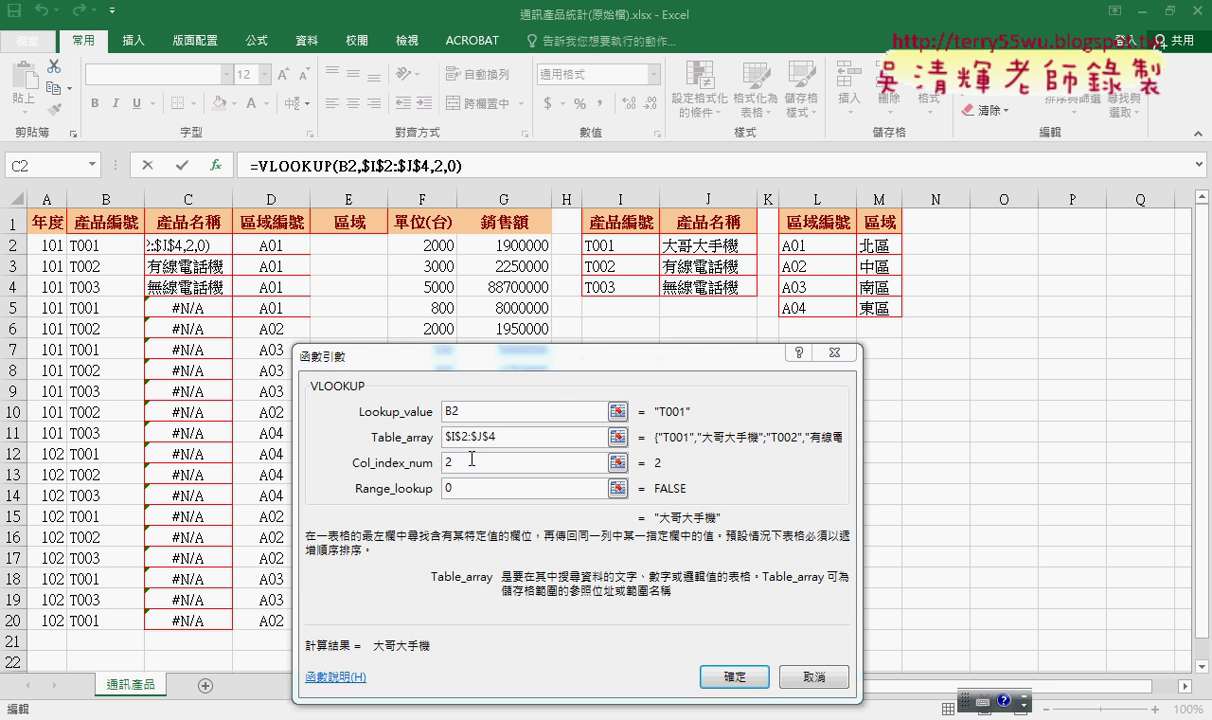
Try mixed and relative references, then settle on $I$2:$J$4 and confirm the formula.
left_click(372, 443)
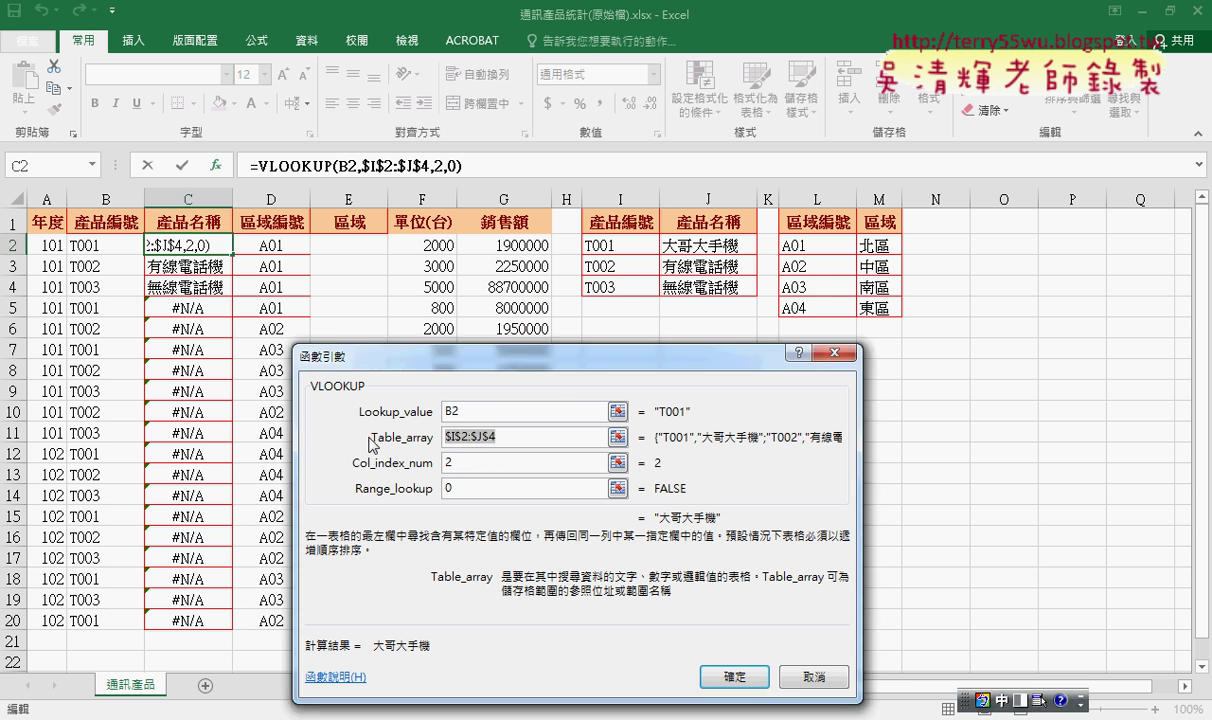
key("F4")
key("F4")
key("F4")
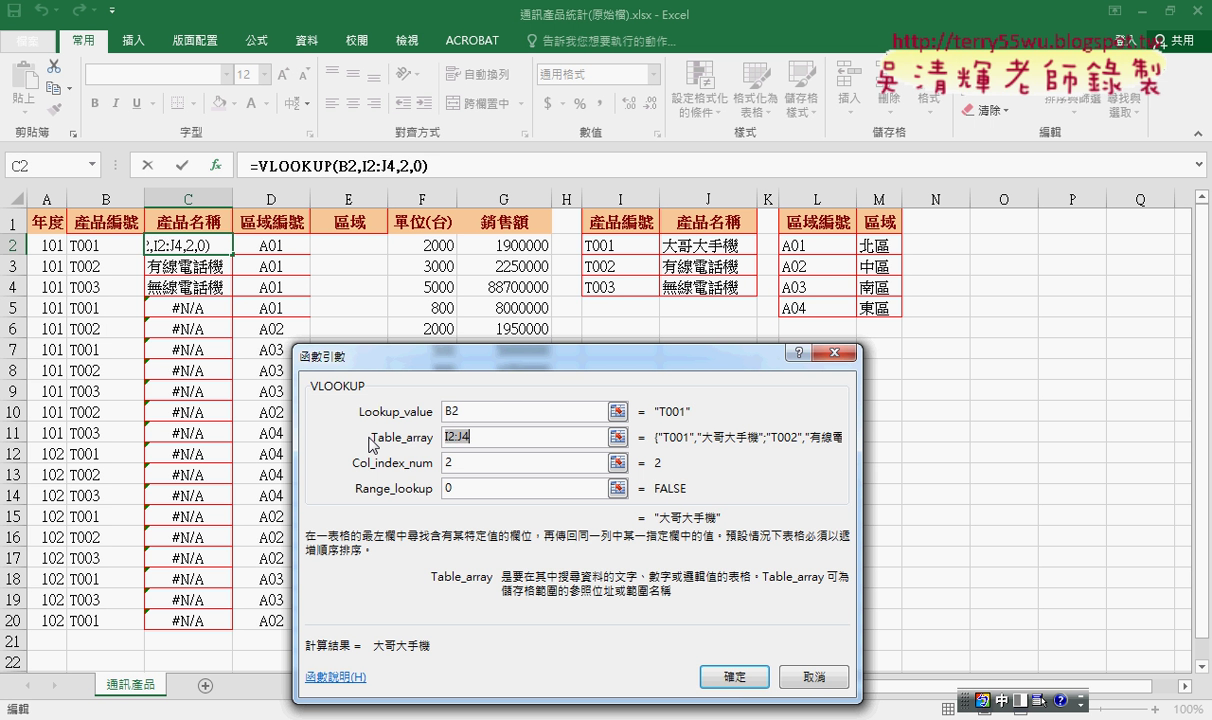
left_click(448, 437)
type("$")
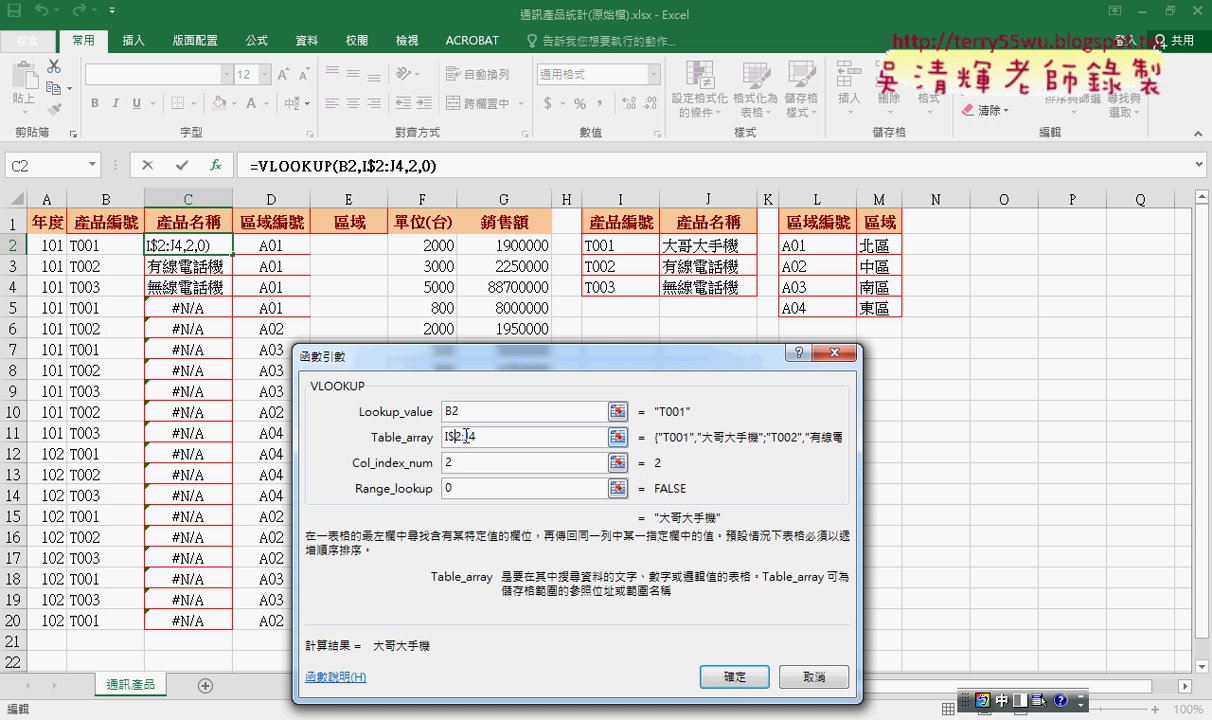
left_click(476, 437)
type("$")
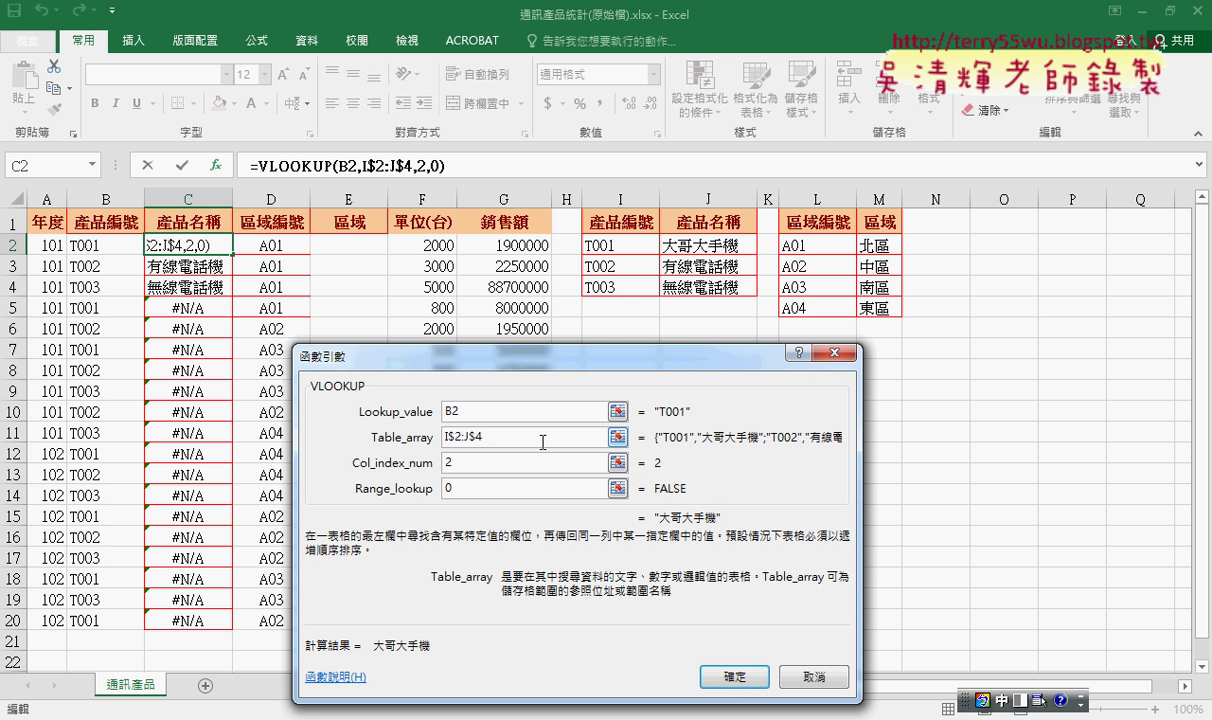
left_click_drag(500, 437, 410, 440)
key("F4")
key("F4")
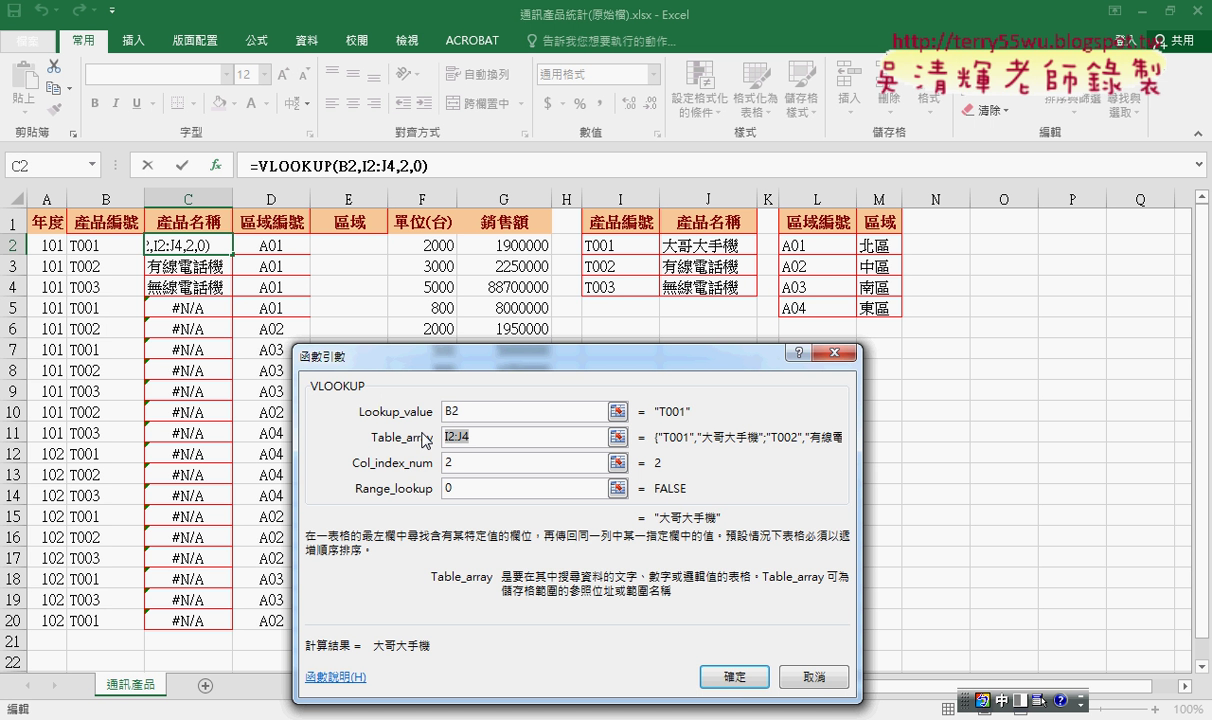
key("F4")
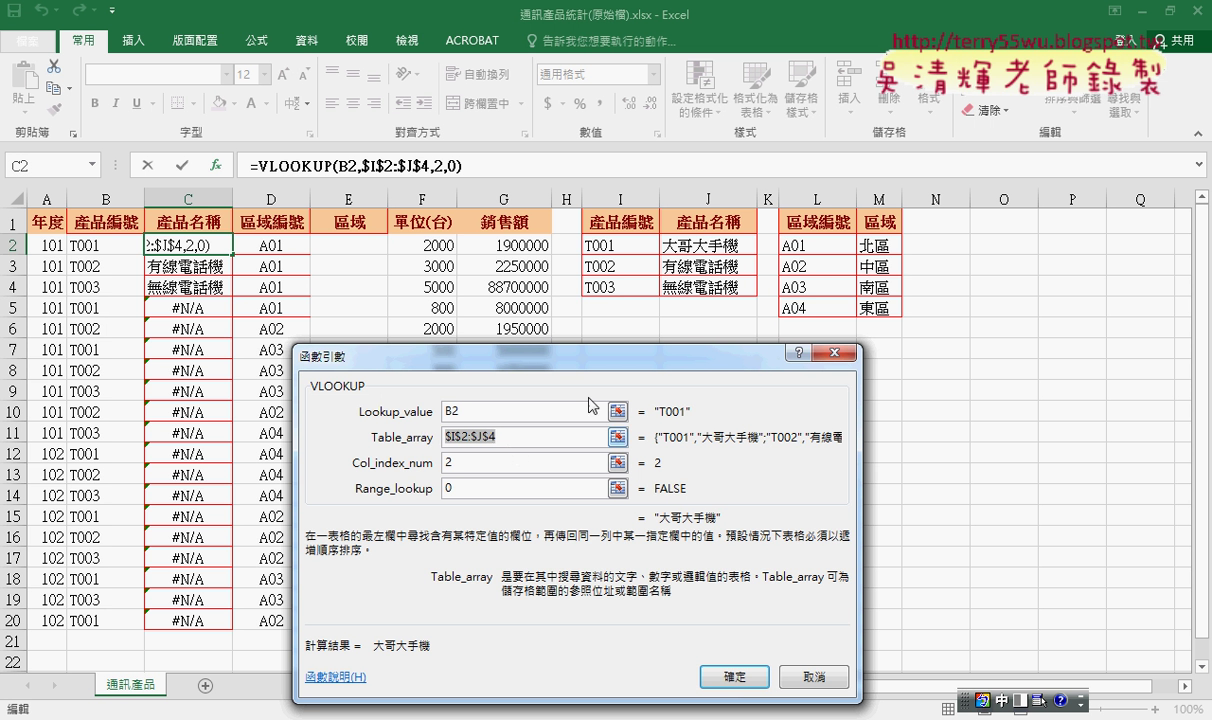
left_click_drag(596, 360, 636, 186)
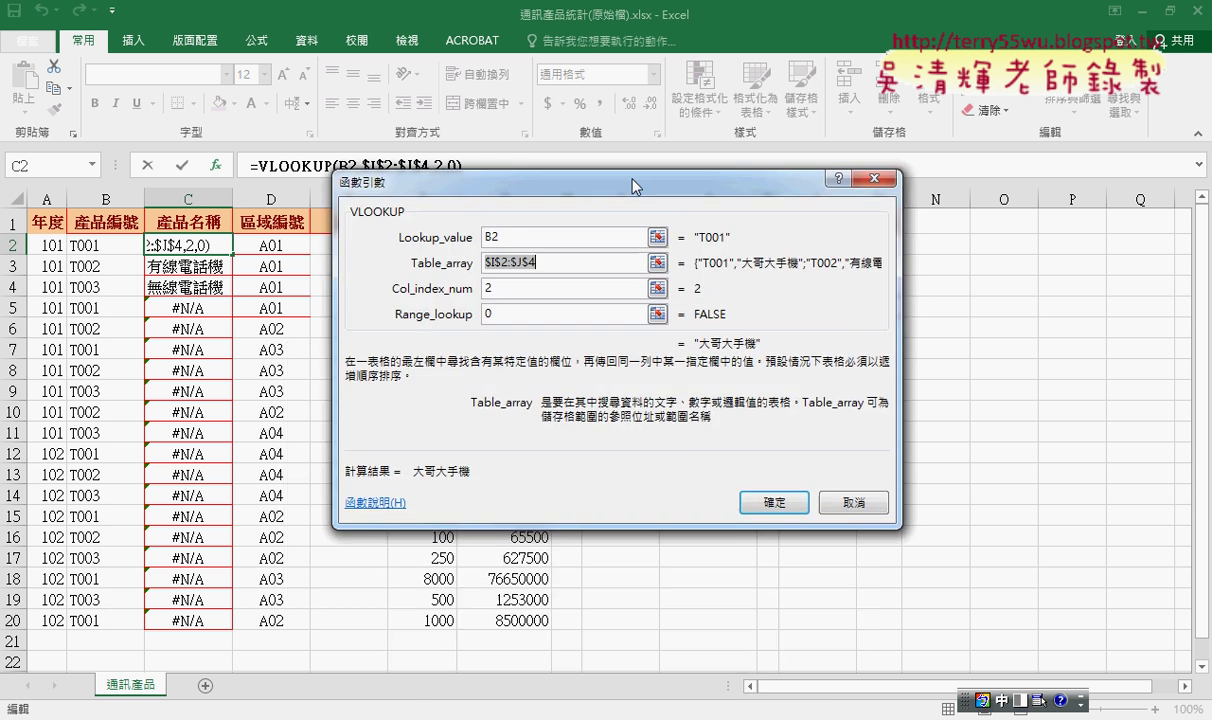
left_click(772, 502)
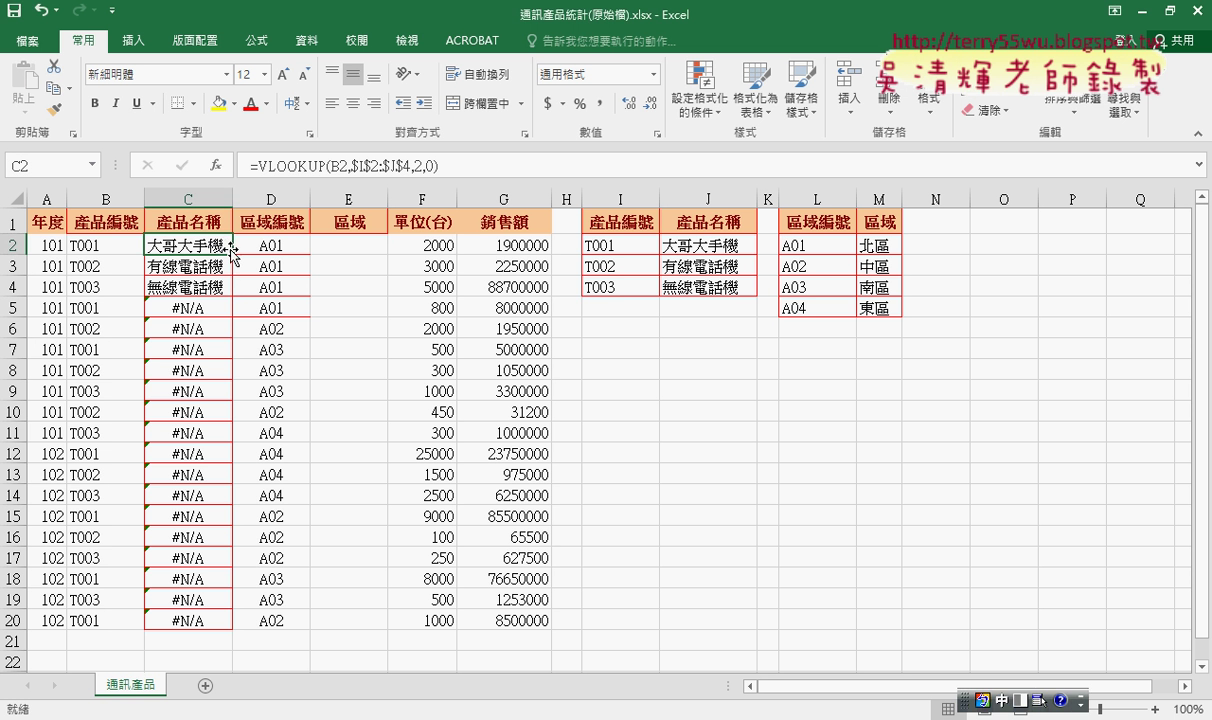
Inspect the old formulas in C3 and C4, then drag C2's formula down to C20.
left_click(207, 255)
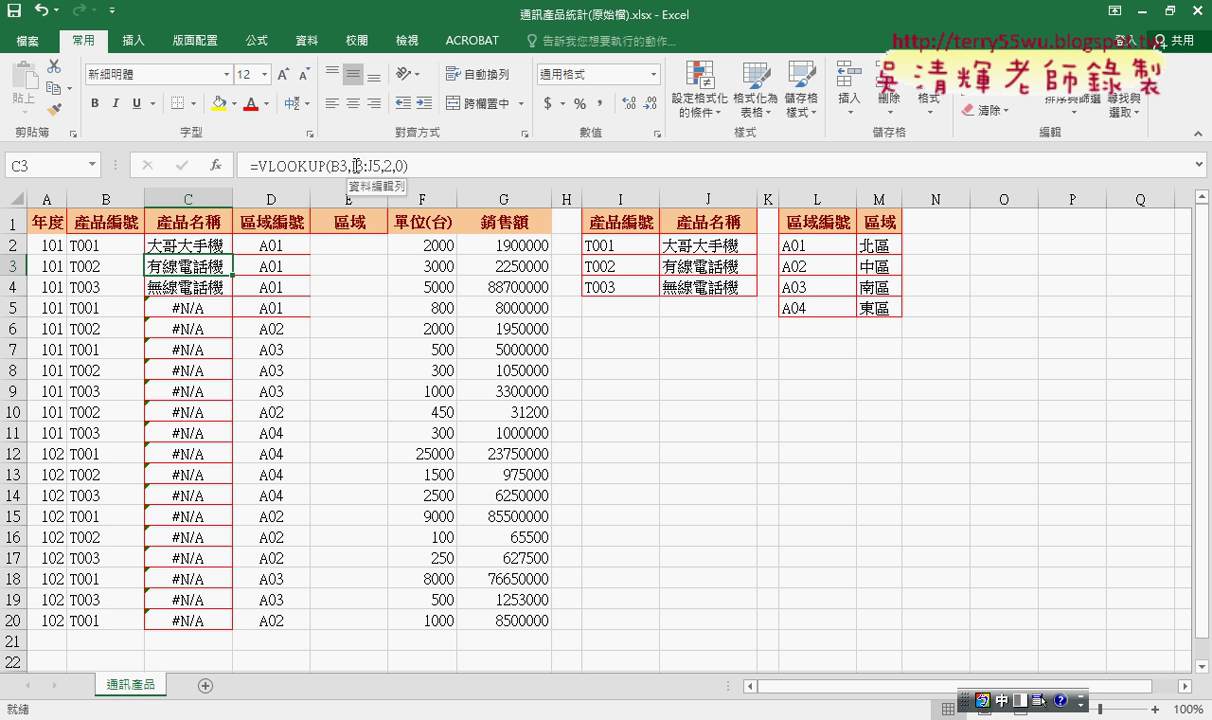
left_click(180, 287)
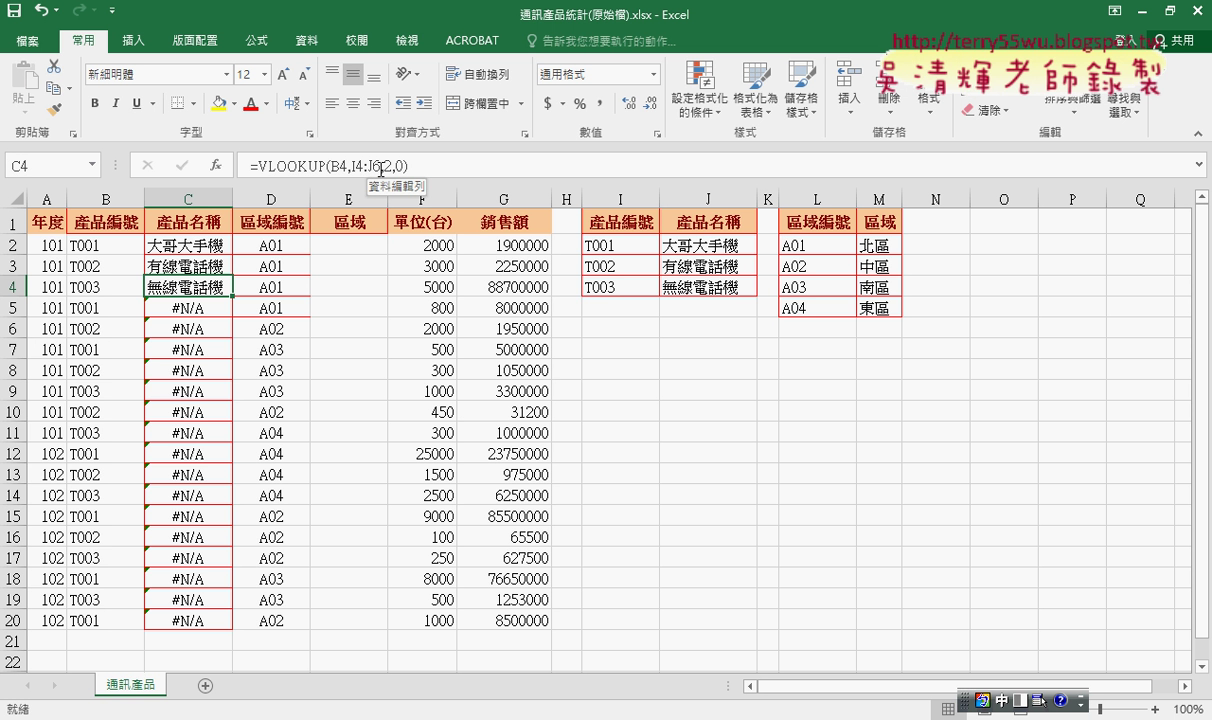
left_click(185, 240)
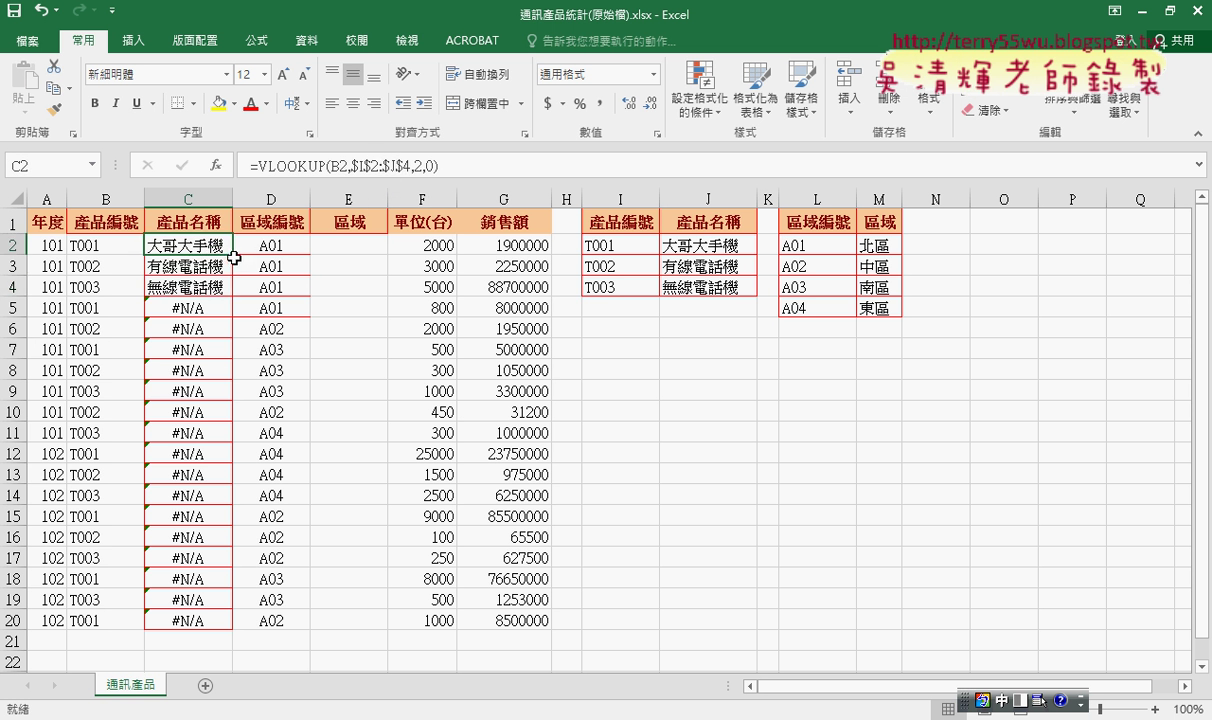
left_click_drag(233, 255, 221, 630)
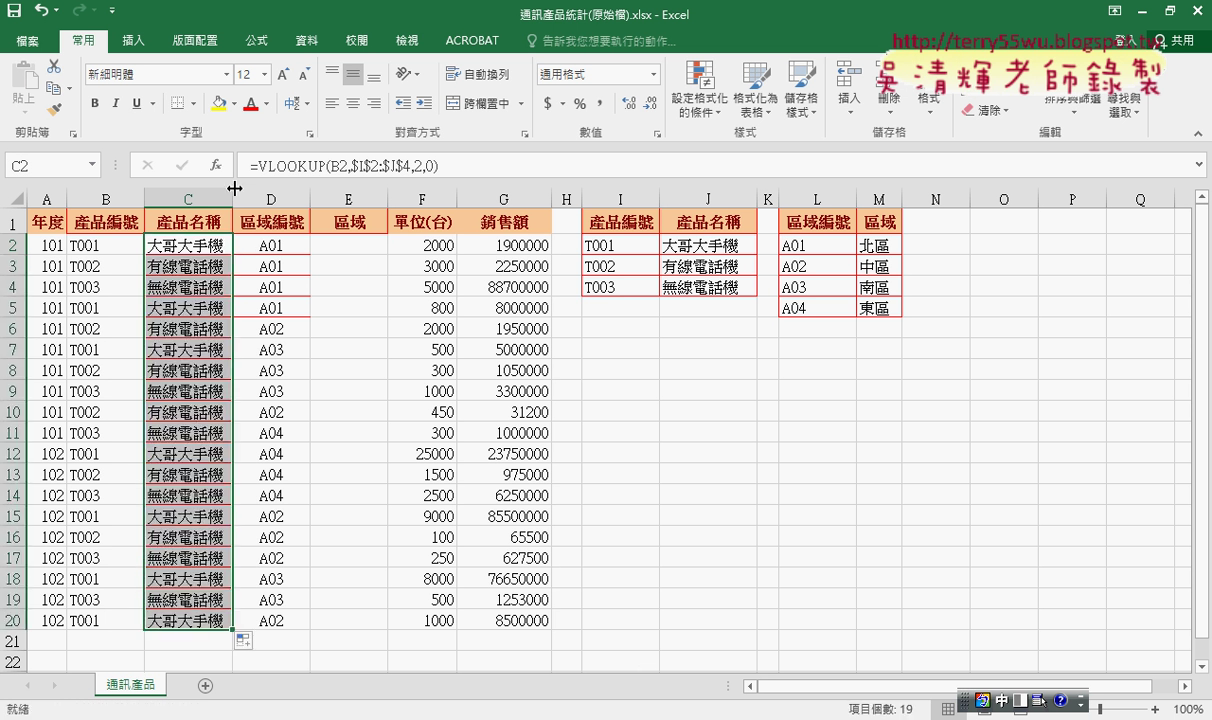
Clear C3:C20 and refill C2's product-name formula down to row 20.
left_click(207, 265)
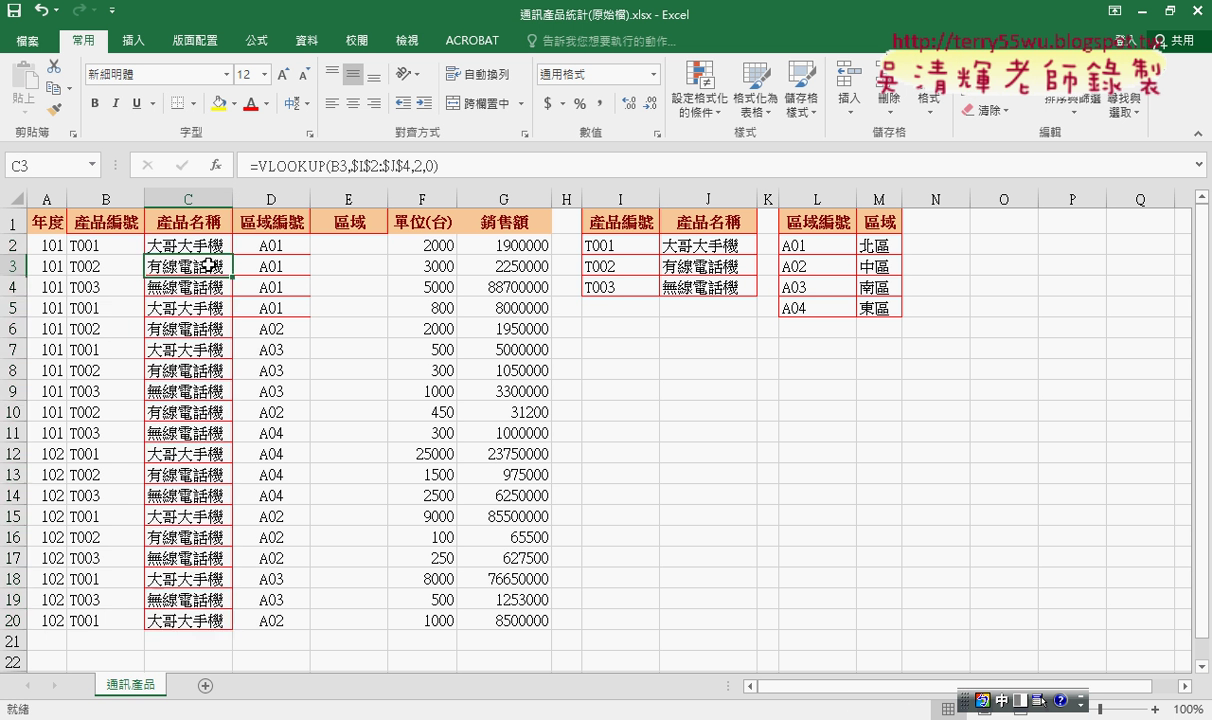
key("ctrl+shift+Down")
key("Delete")
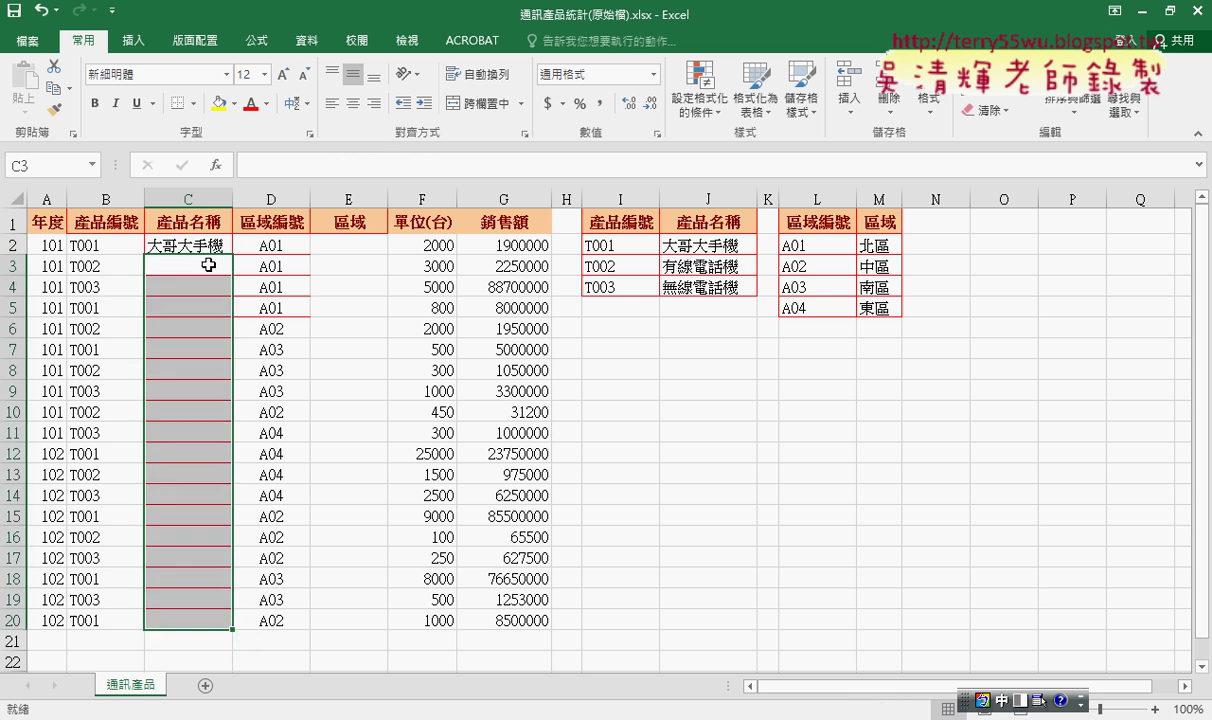
left_click(190, 244)
mouse_move(232, 257)
left_mouse_down()
mouse_move(227, 309)
mouse_move(234, 254)
left_mouse_up()
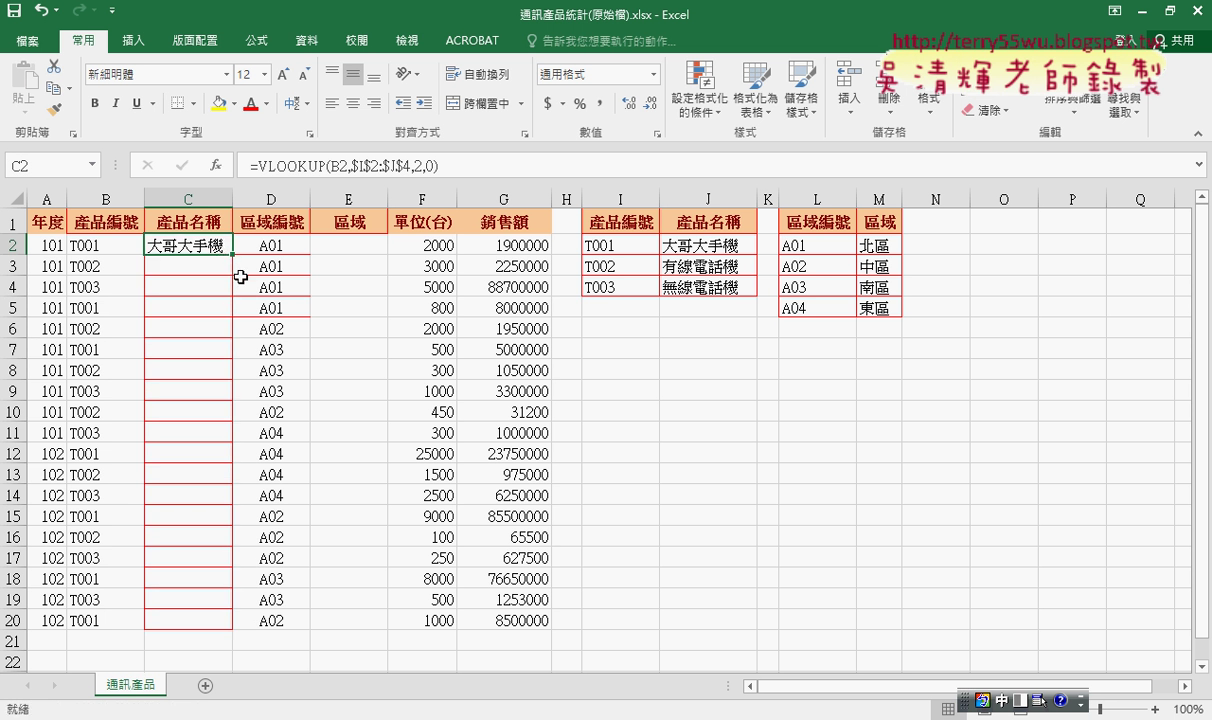
double_click(234, 254)
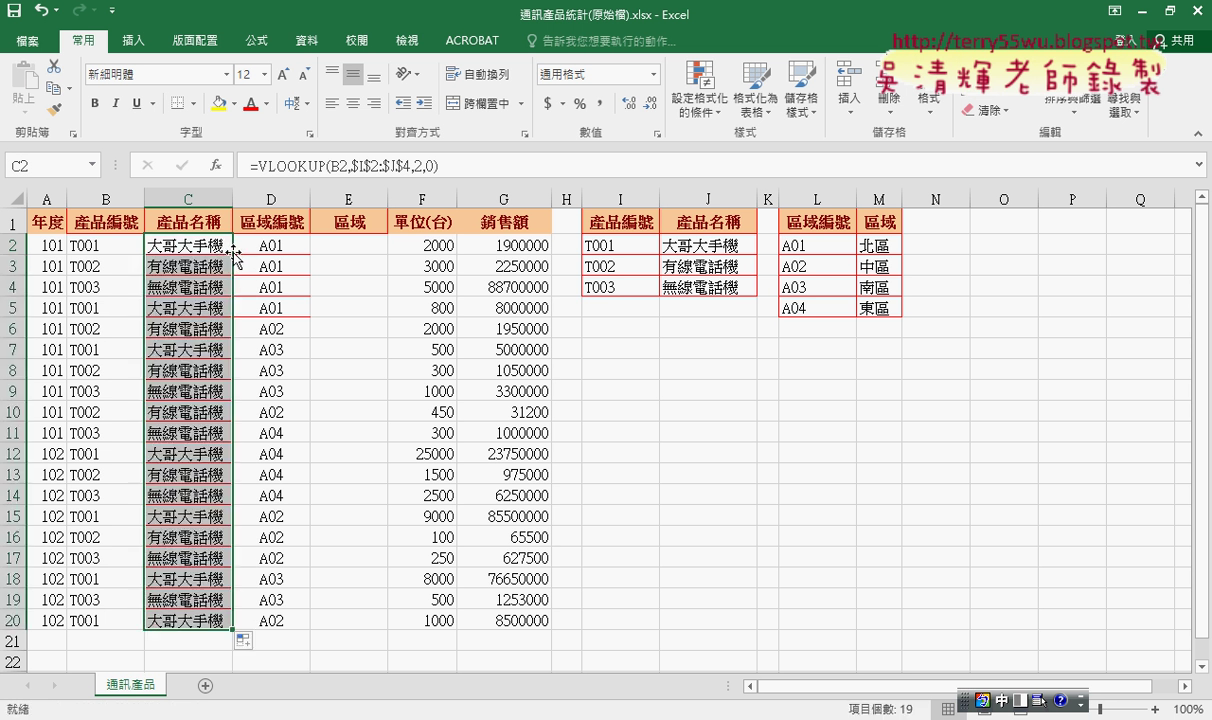
Start a VLOOKUP in E2 with lookup value D2 and table range L2:M5.
left_click(340, 245)
left_click(215, 167)
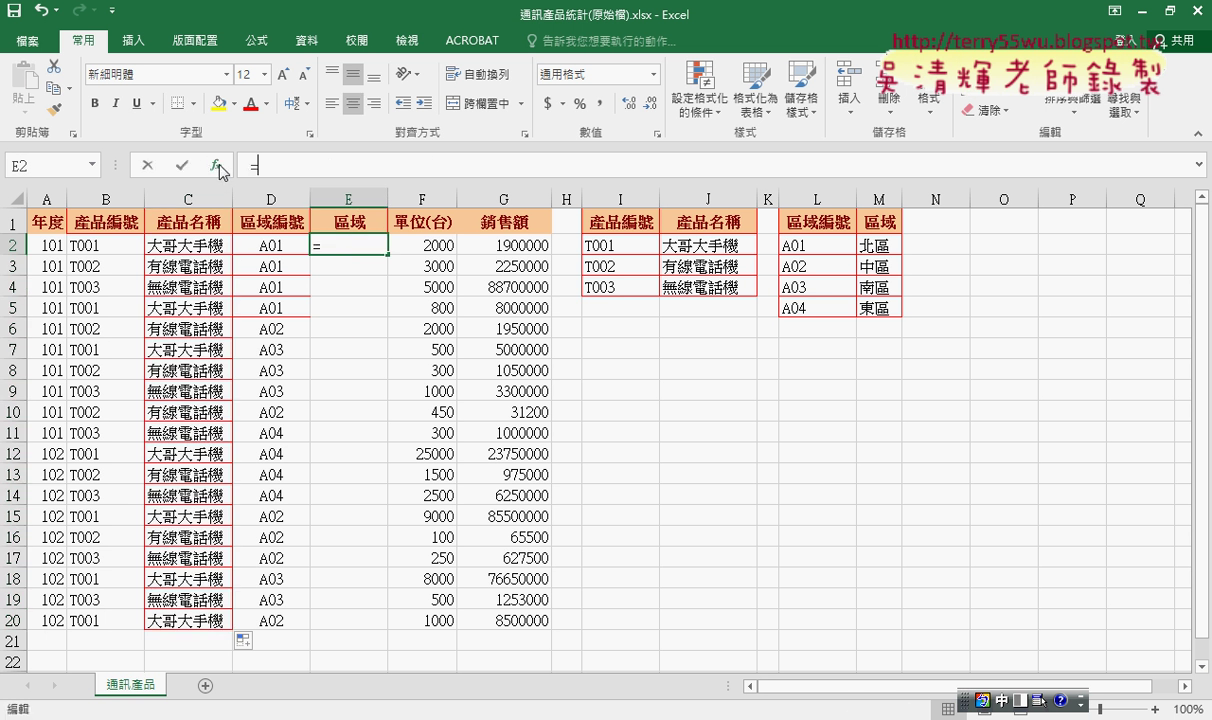
left_click_drag(810, 333, 800, 412)
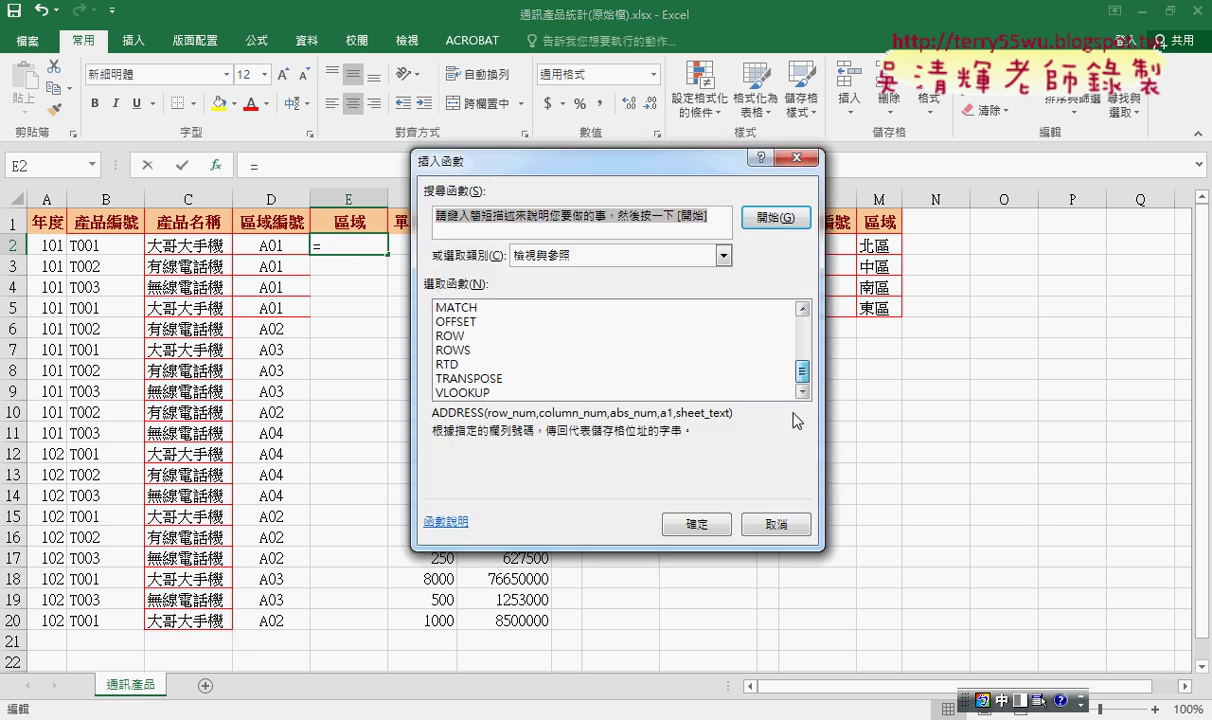
double_click(471, 392)
left_click_drag(445, 224, 467, 376)
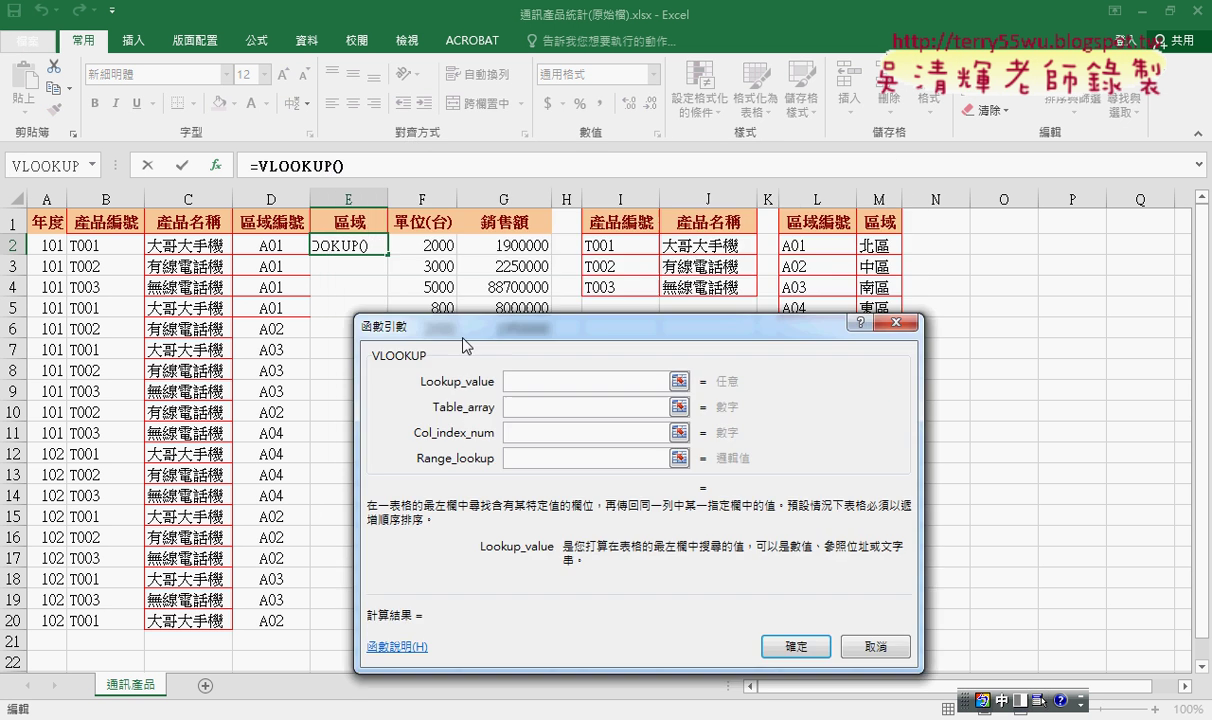
left_click(270, 241)
left_click(512, 413)
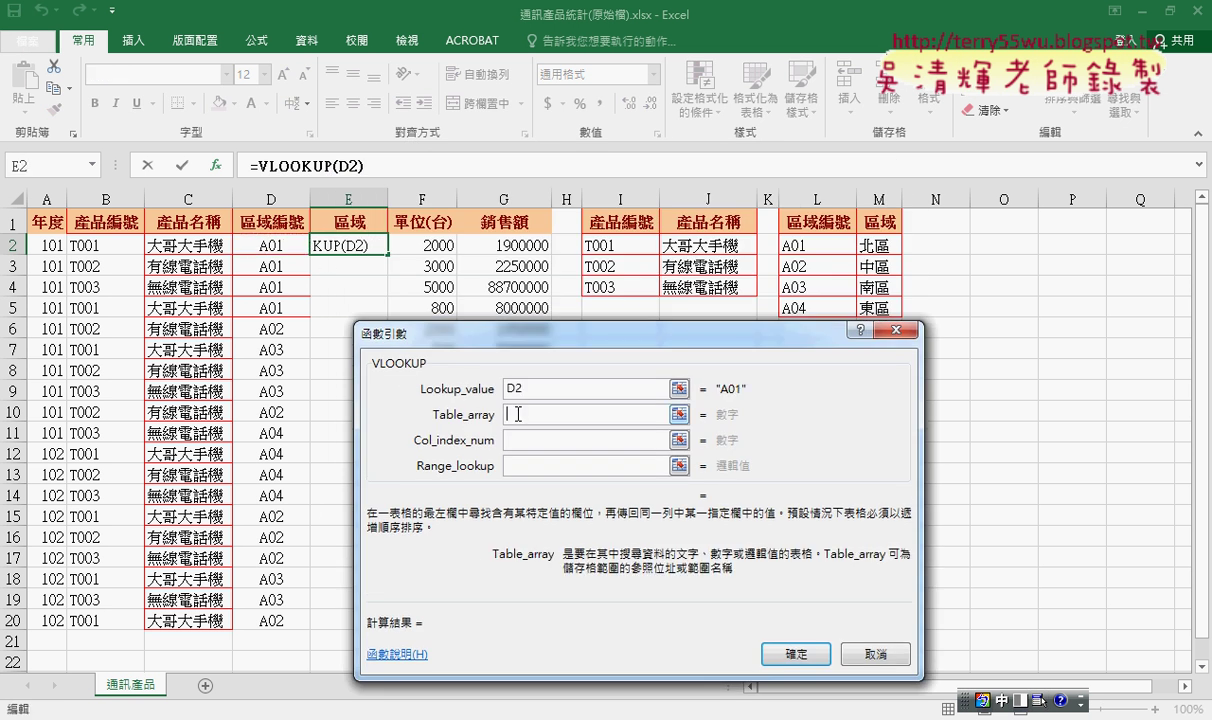
left_click_drag(795, 245, 880, 308)
Set column 2, match 0, absolute range $L$2:$M$5, and fill down to E20.
left_click(600, 438)
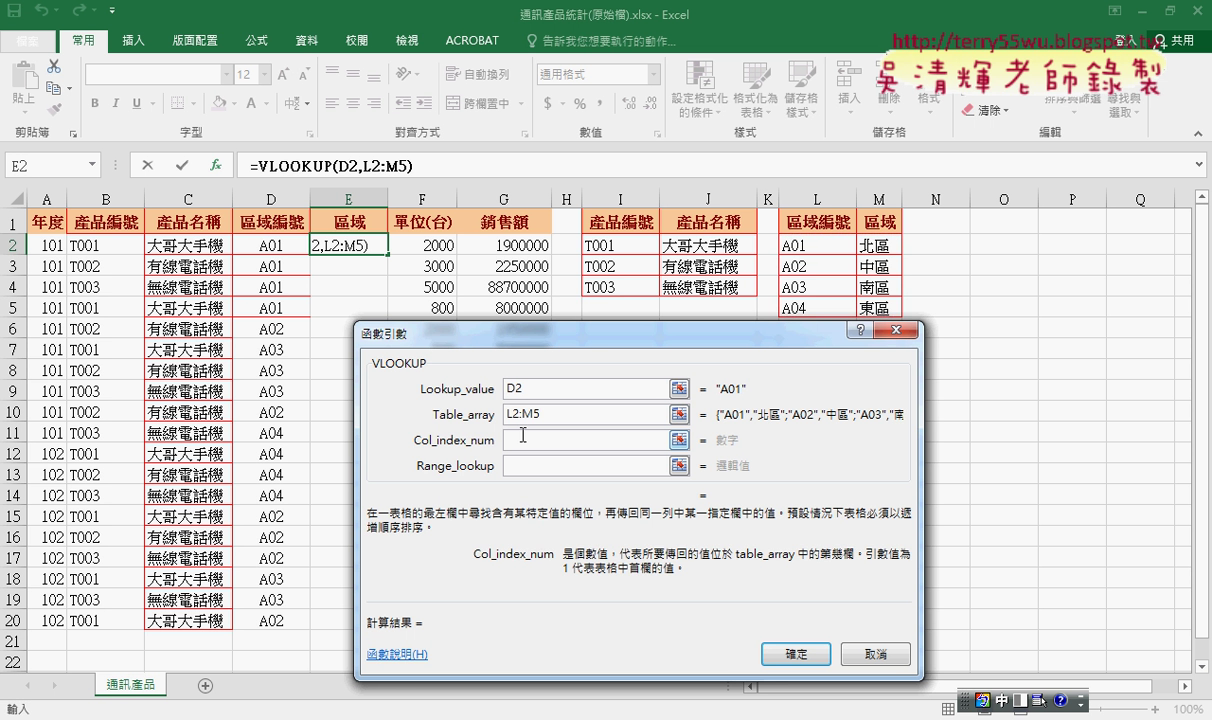
type("2")
left_click(528, 460)
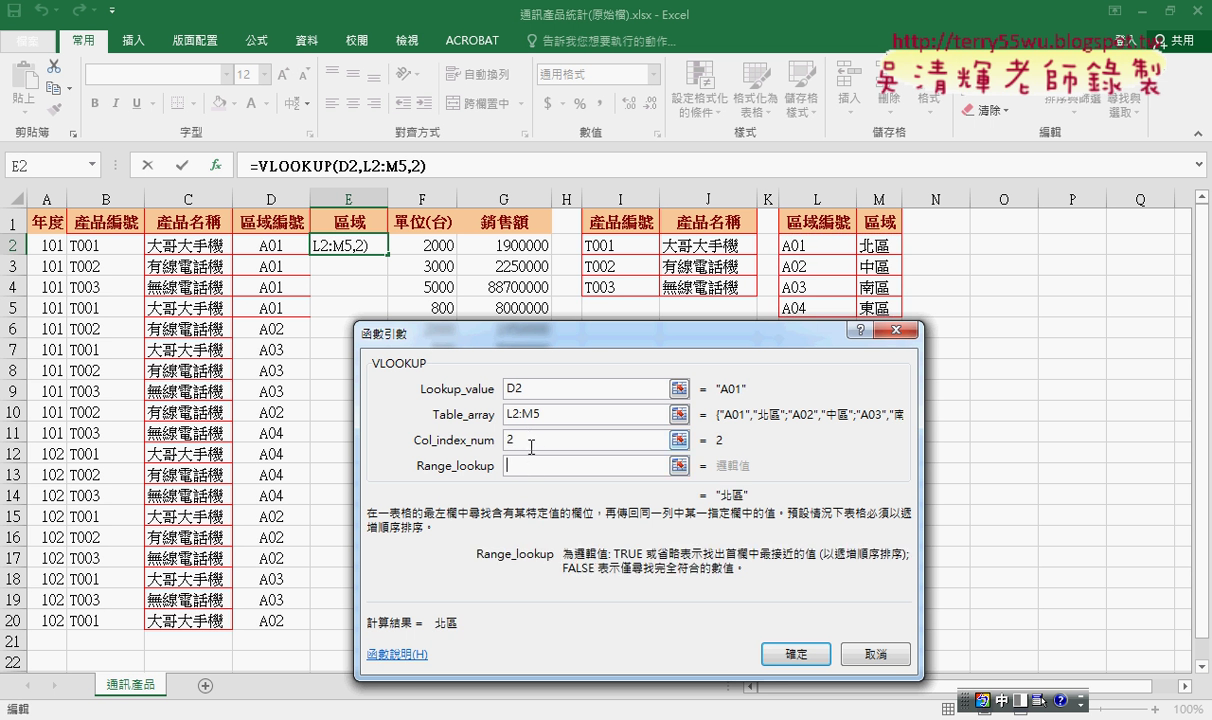
type("0")
left_click(530, 412)
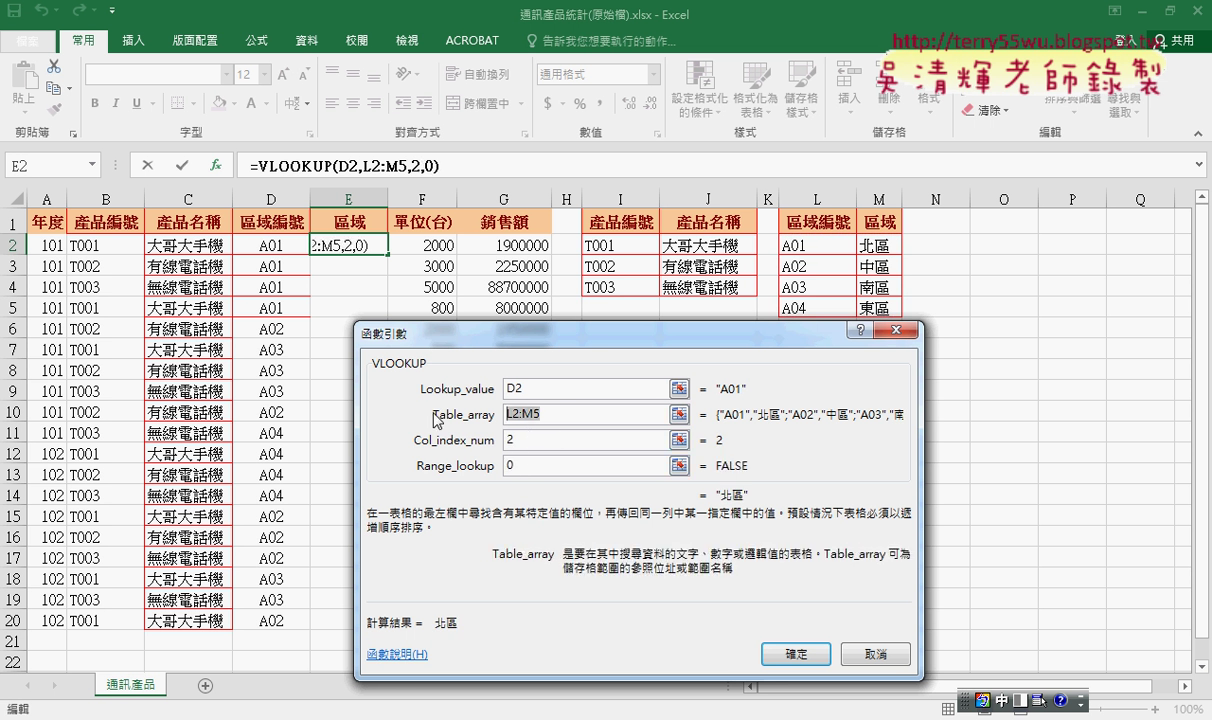
key("F4")
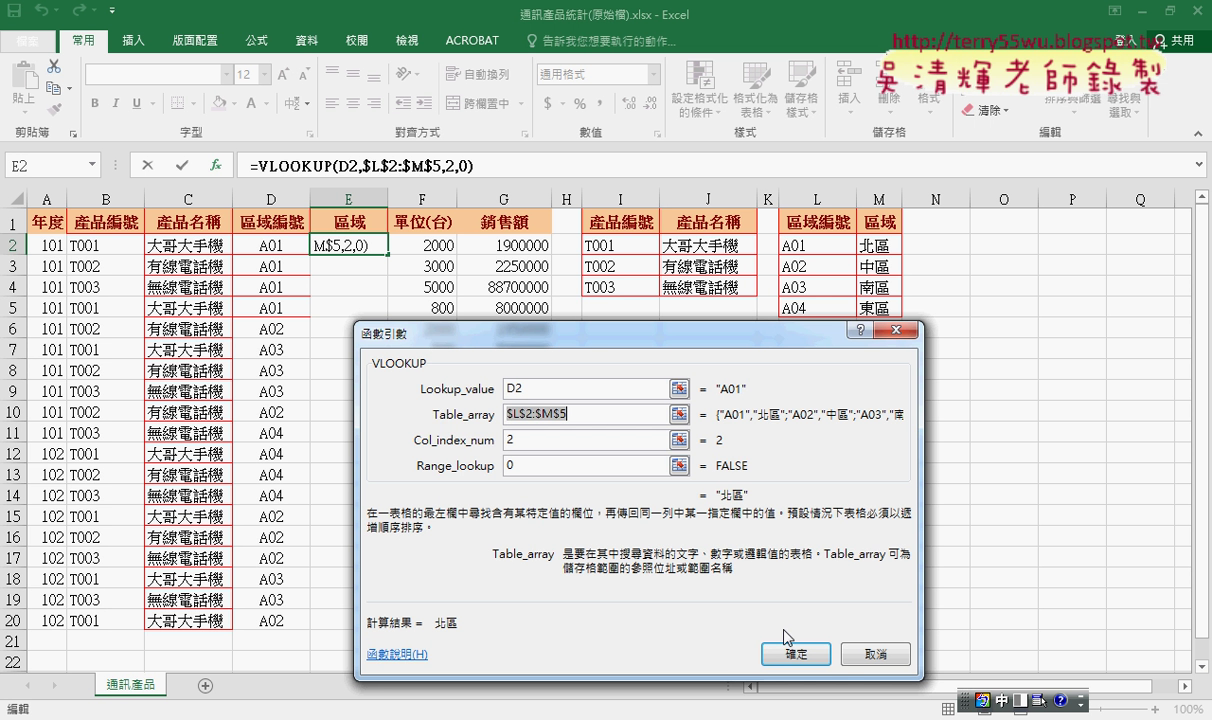
left_click(786, 652)
double_click(388, 253)
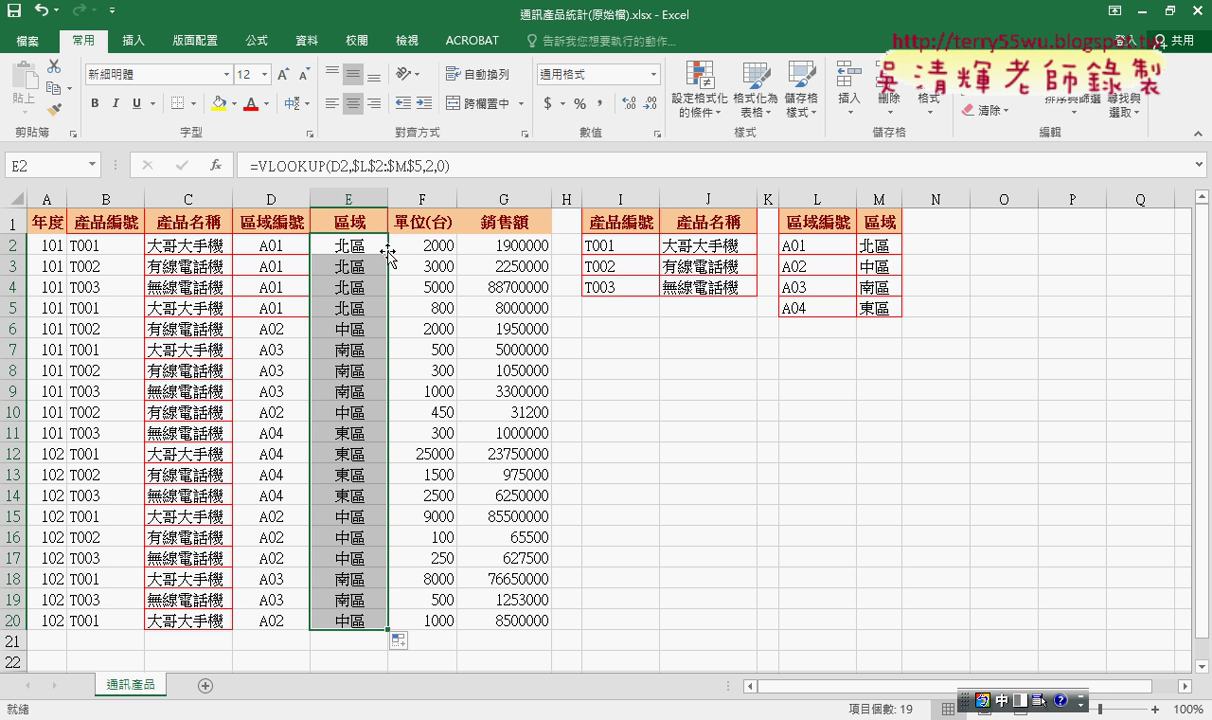
left_click_drag(48, 244, 481, 548)
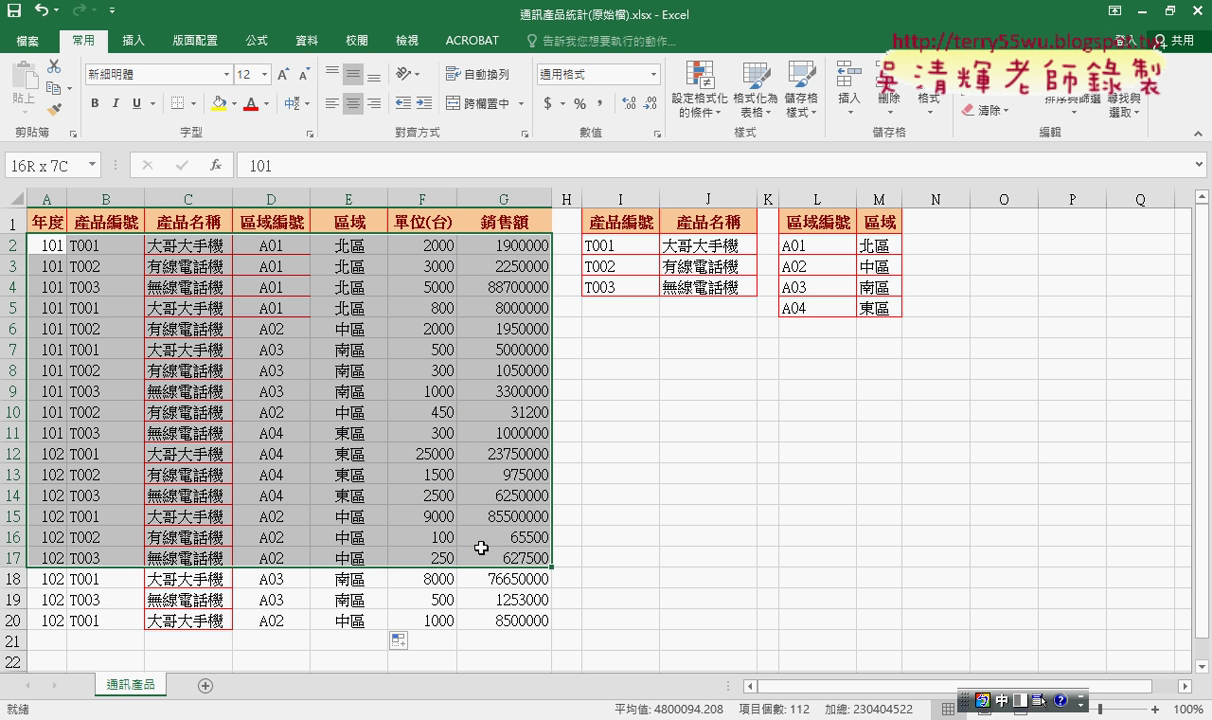
left_click(481, 540)
left_click(52, 240)
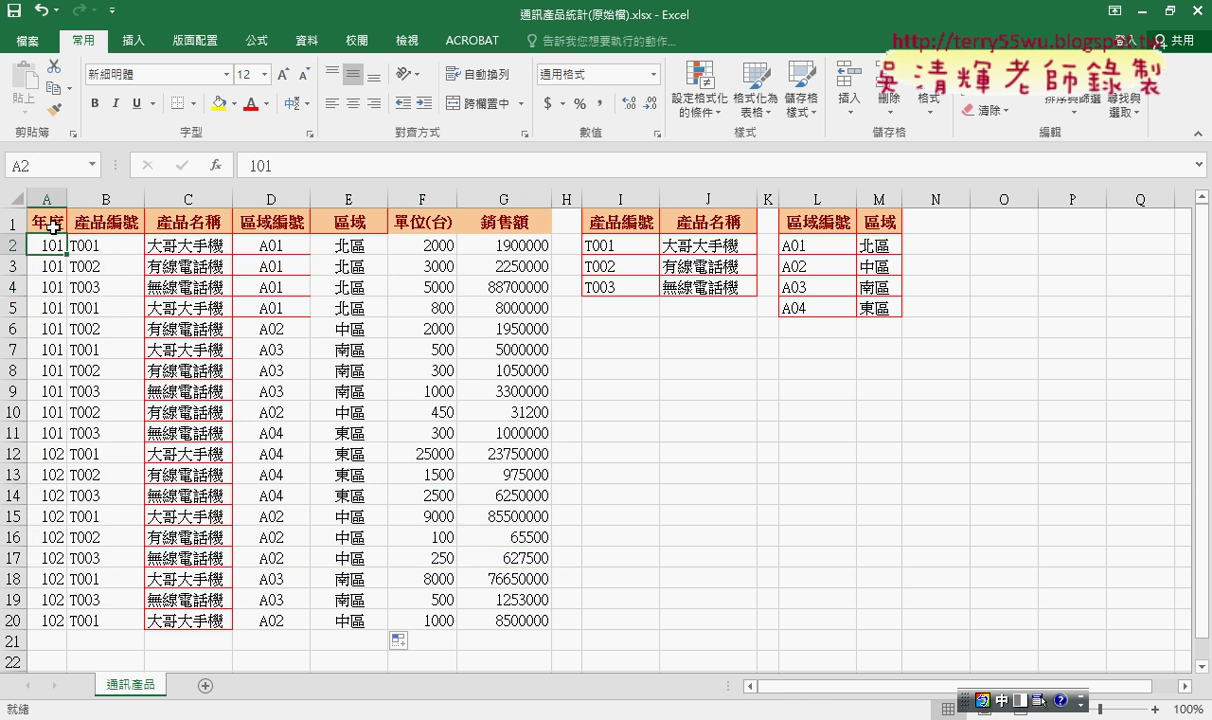
left_click_drag(53, 228, 527, 617)
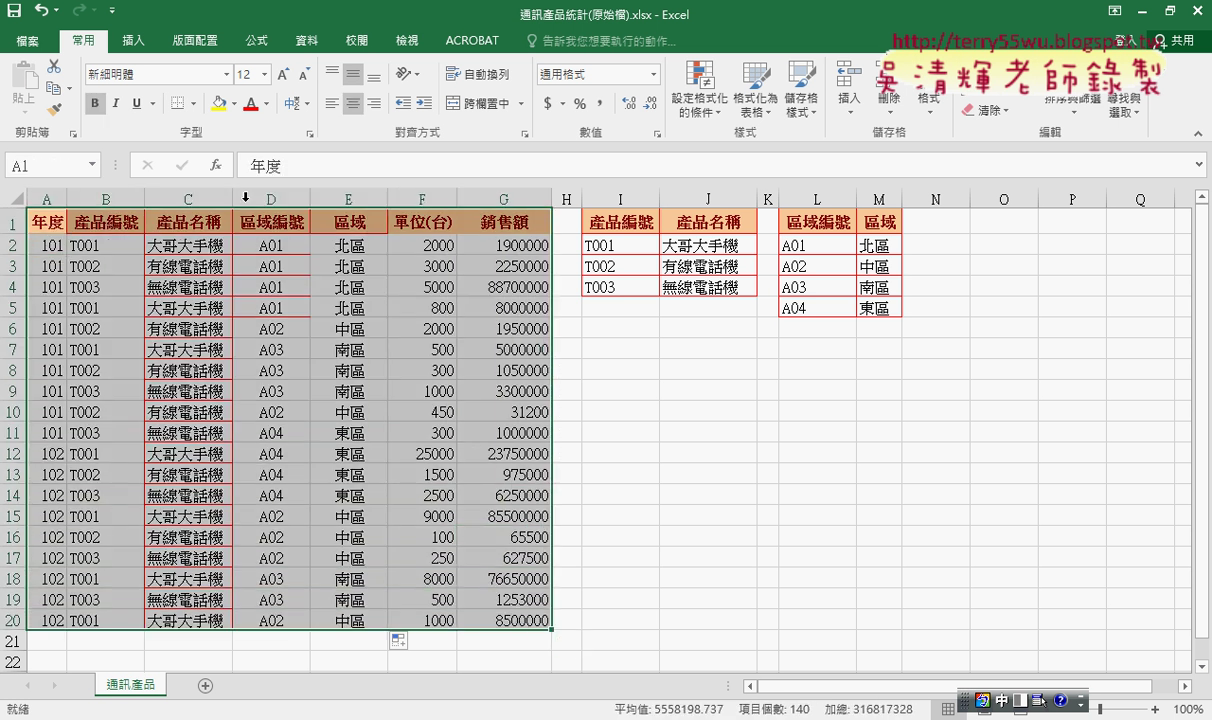
left_click(194, 103)
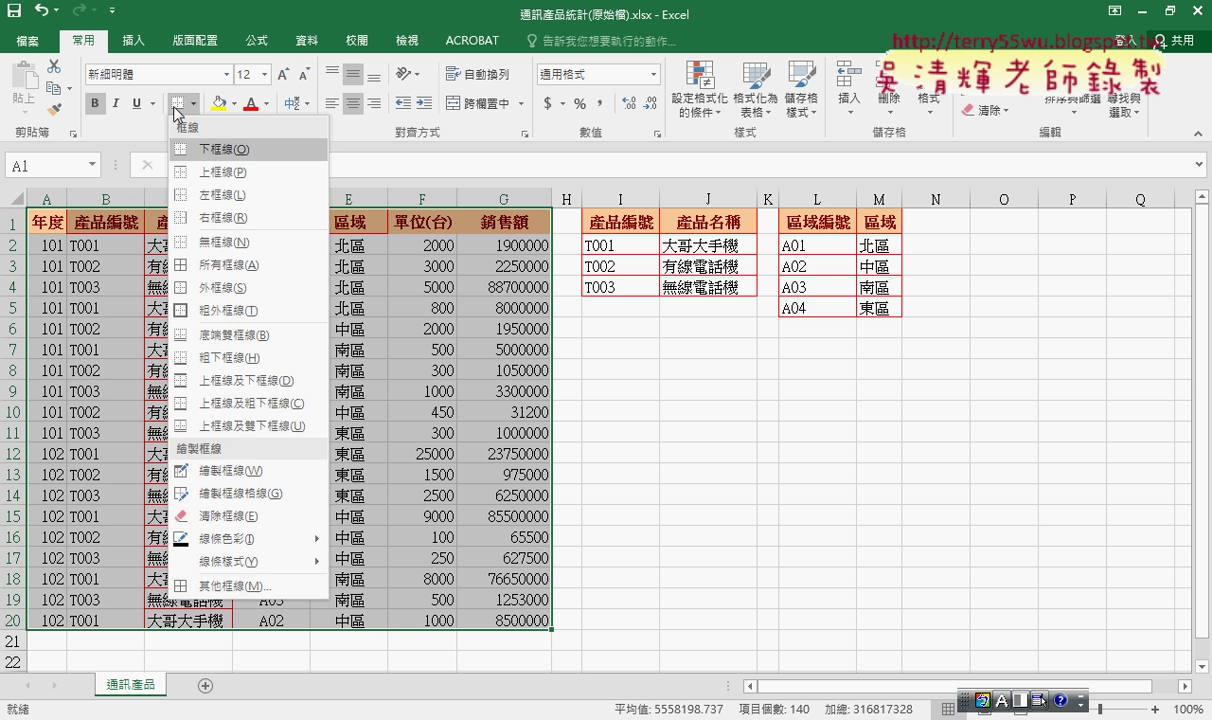
key("Escape")
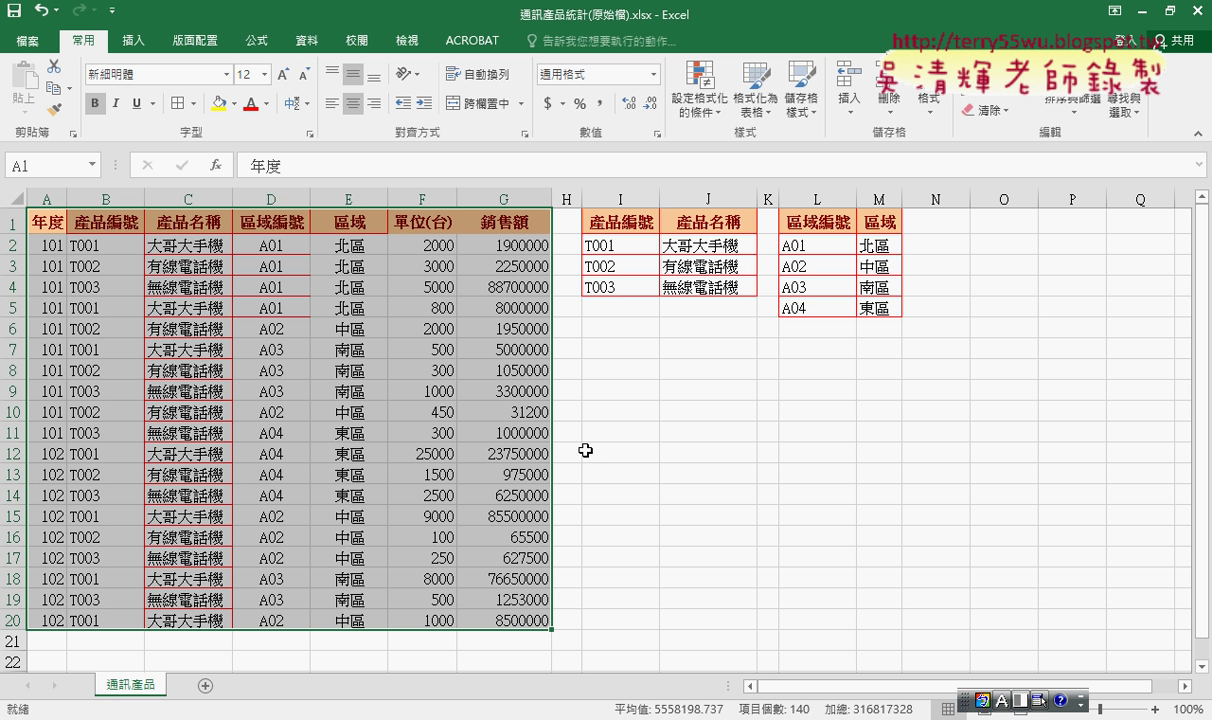
Apply red outline and inside borders to A1:G20 through Format Cells.
key("ctrl+1")
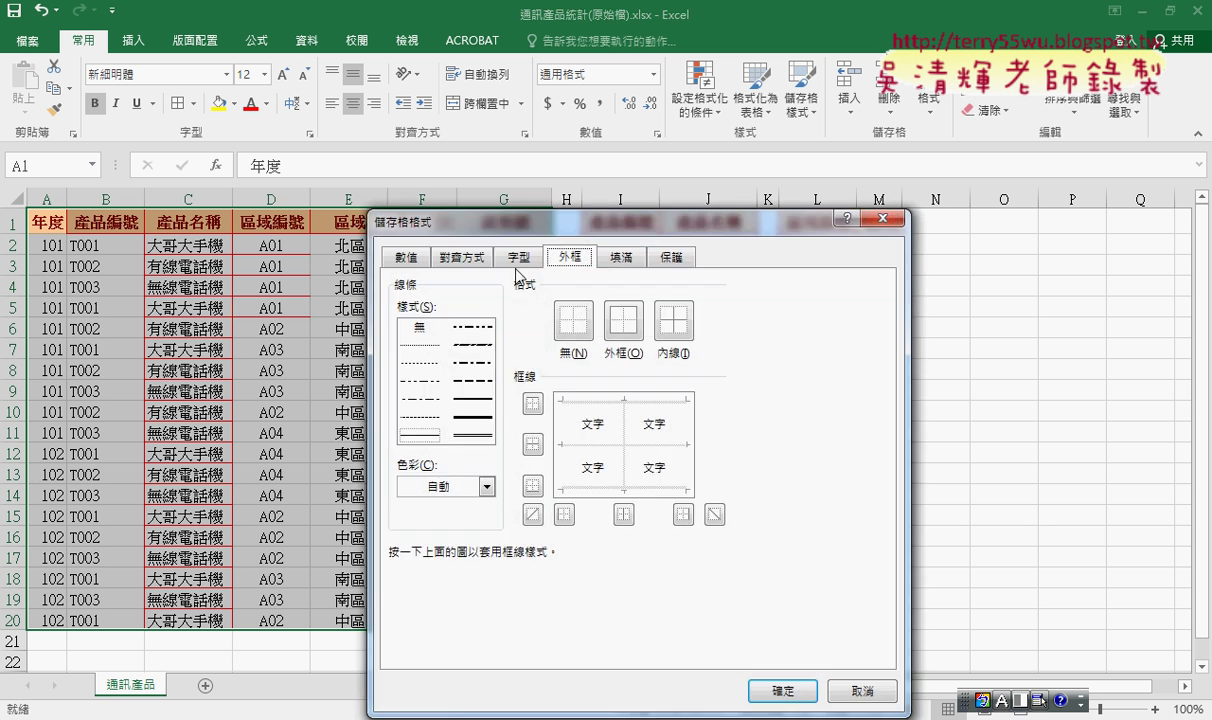
left_click(536, 425)
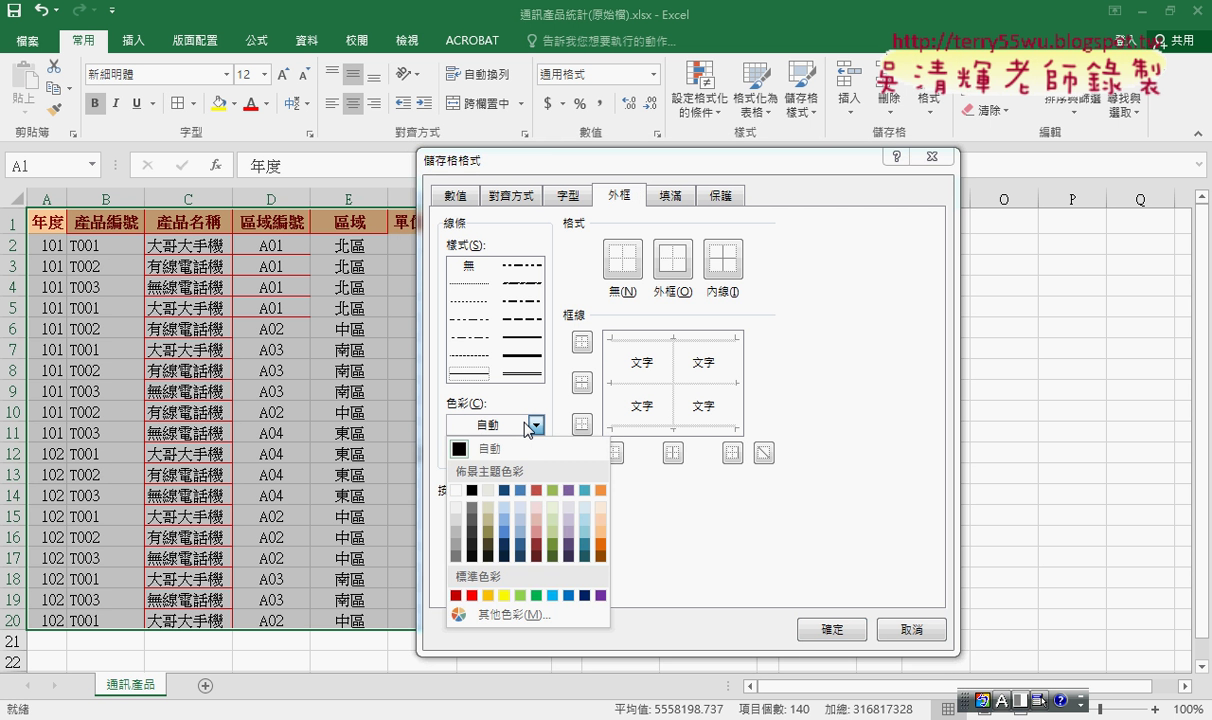
left_click(449, 589)
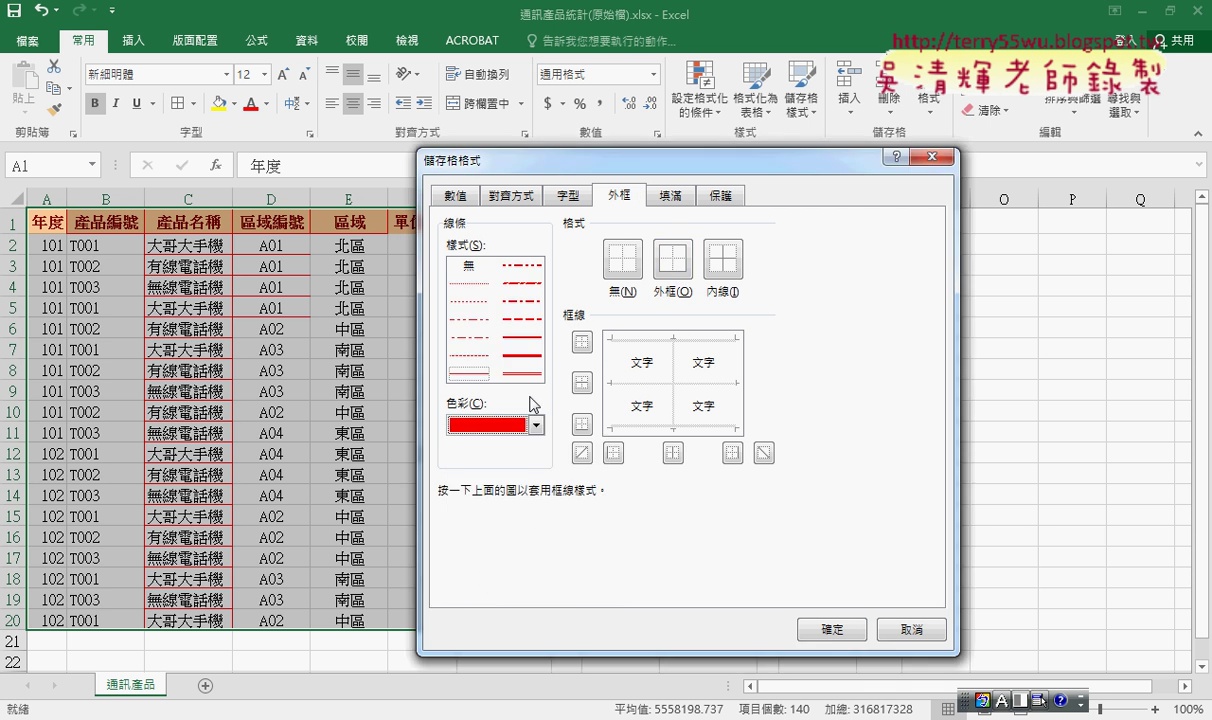
left_click(670, 260)
left_click(718, 273)
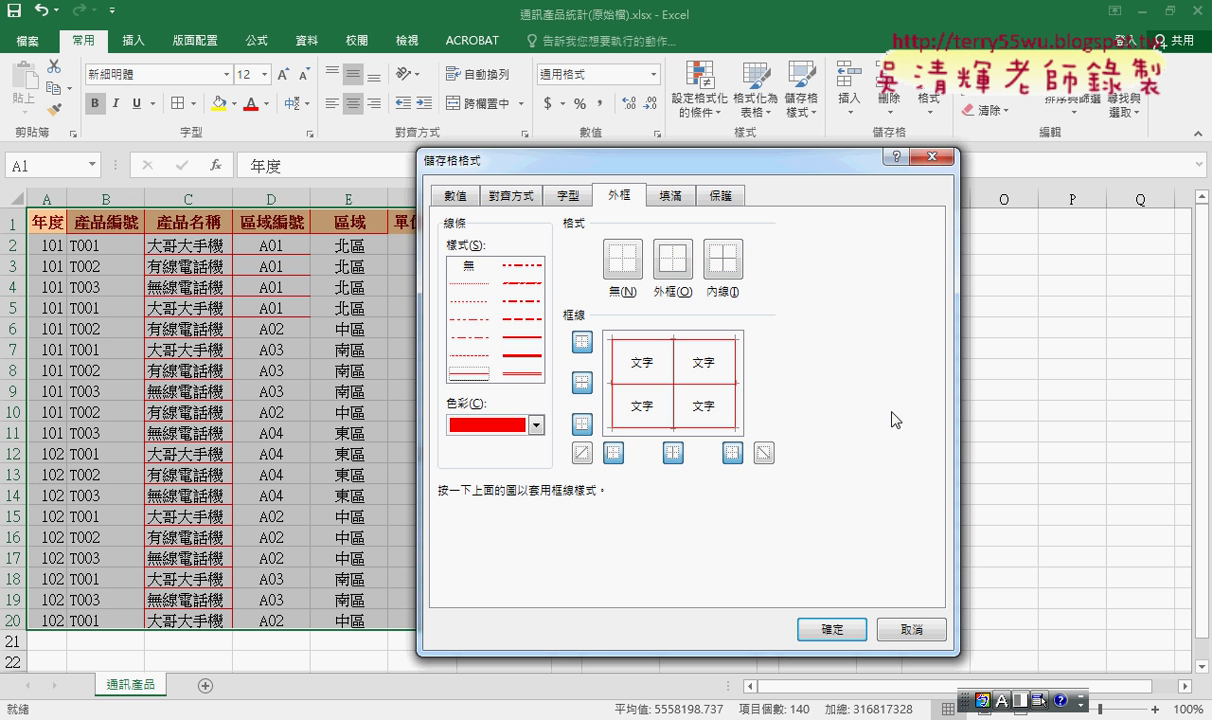
left_click(832, 629)
left_click(910, 512)
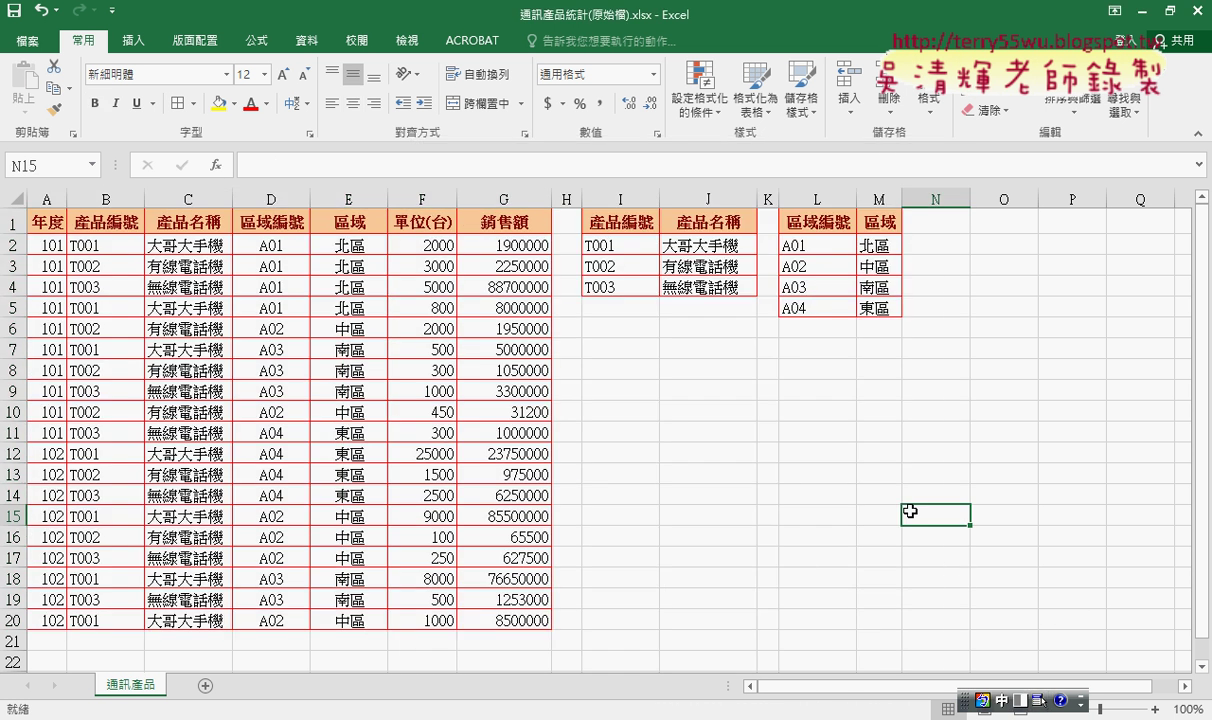